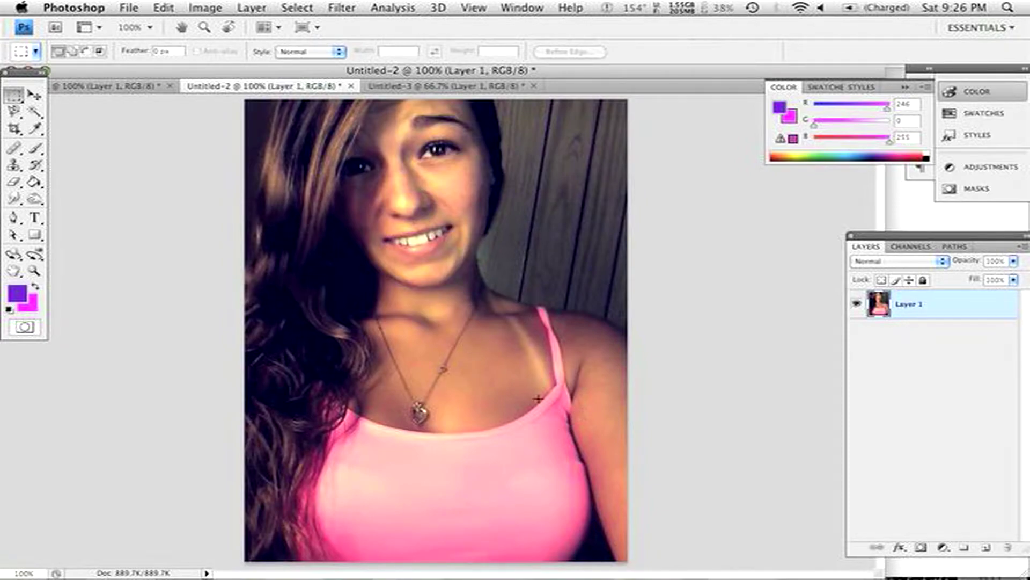
- Look over the tan lines in the three open photos and return to the wrist photo, Untitled-1
{"action": "left_click", "coordinate": [132, 87]}
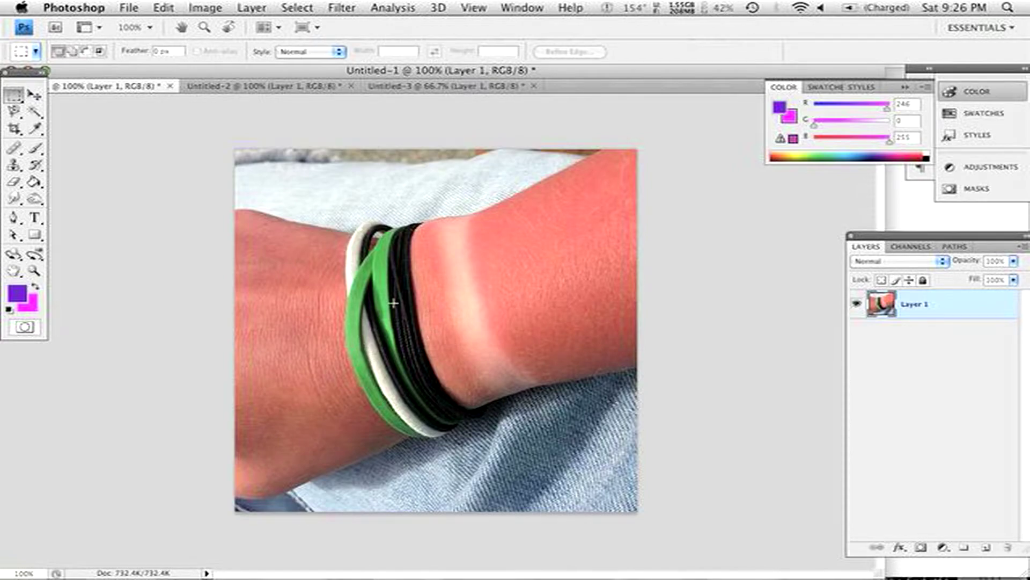
{"action": "left_click", "coordinate": [457, 87]}
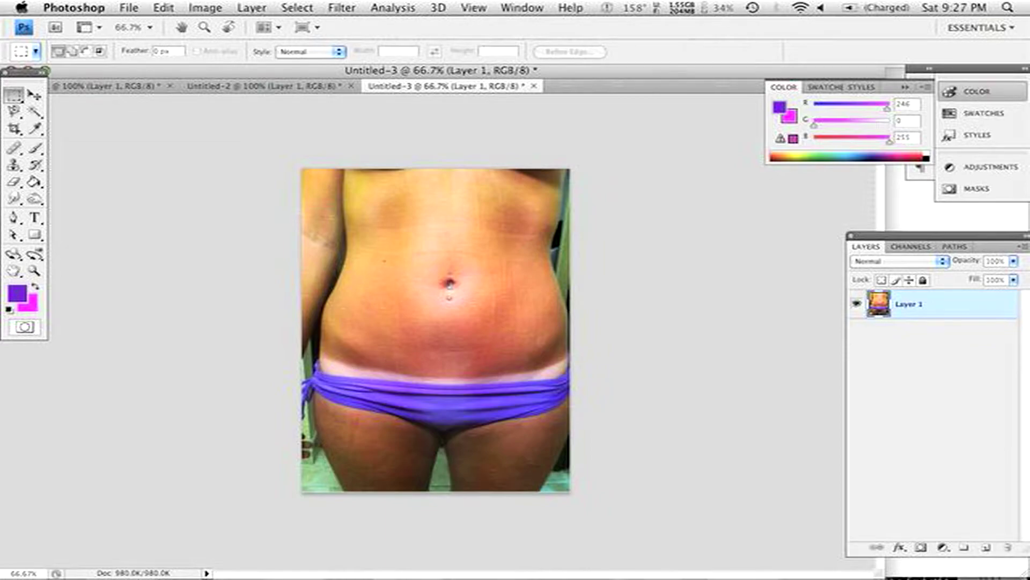
{"action": "left_click", "coordinate": [296, 87]}
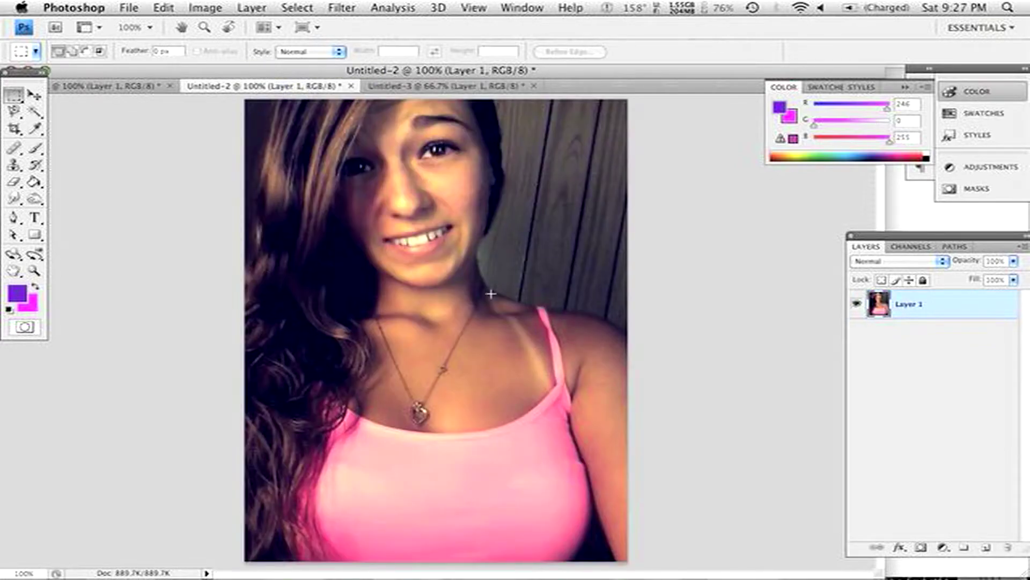
{"action": "left_click", "coordinate": [137, 85]}
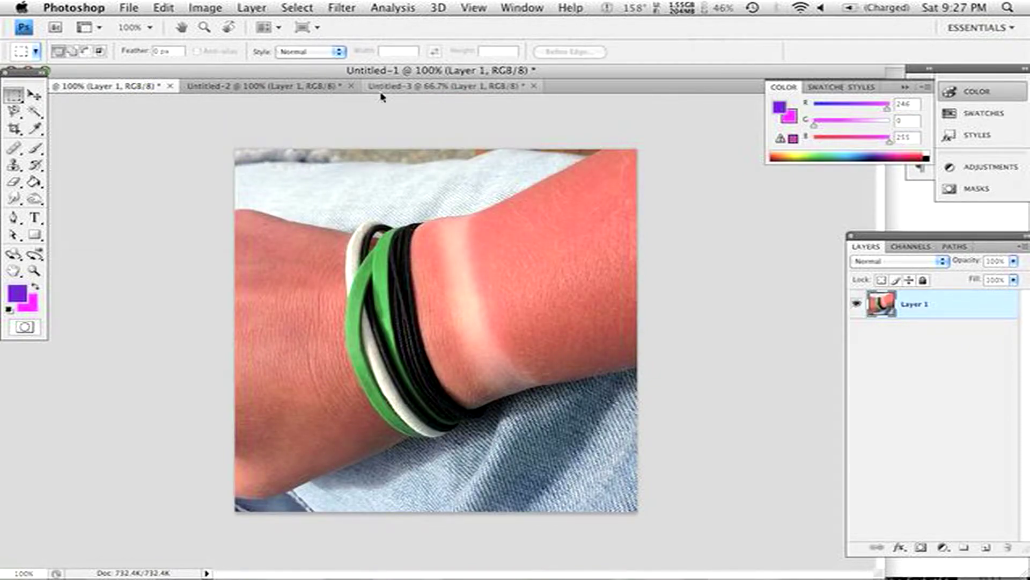
{"action": "left_click", "coordinate": [442, 90]}
{"action": "left_click", "coordinate": [287, 87]}
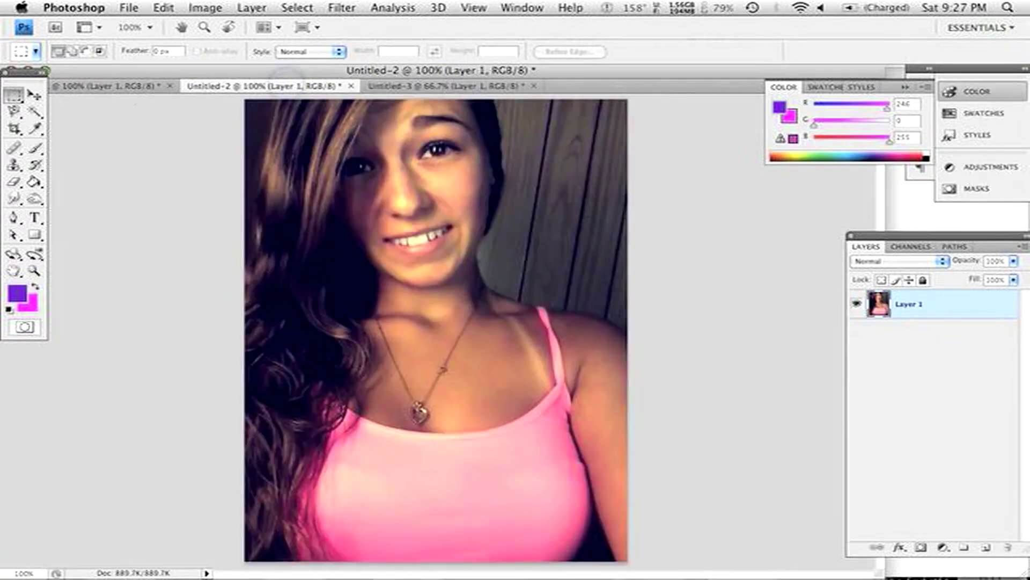
{"action": "left_click", "coordinate": [103, 92]}
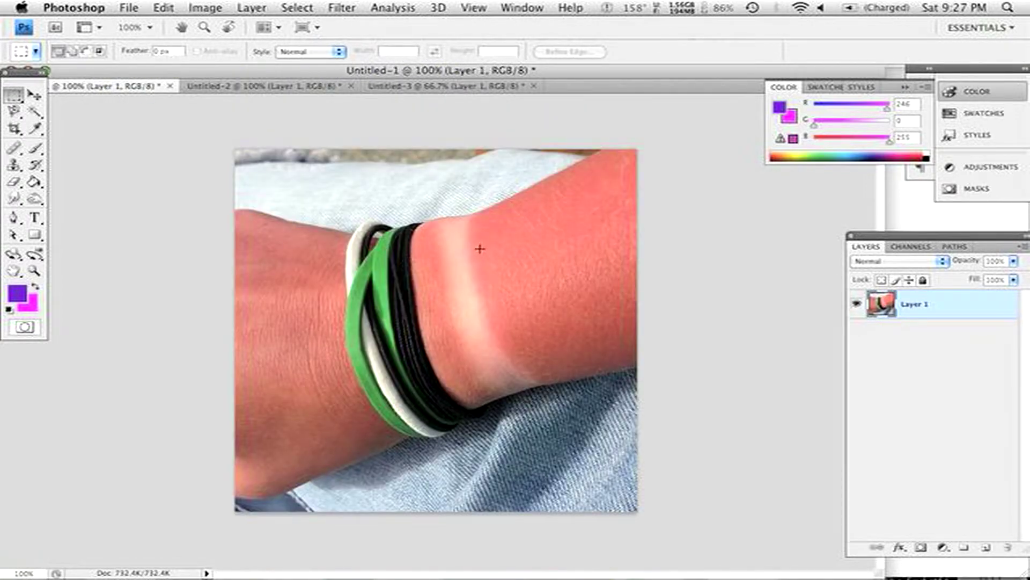
- Choose the Clone Stamp tool and set its brush diameter to 24 px
{"action": "left_click", "coordinate": [15, 167]}
{"action": "left_click", "coordinate": [16, 168]}
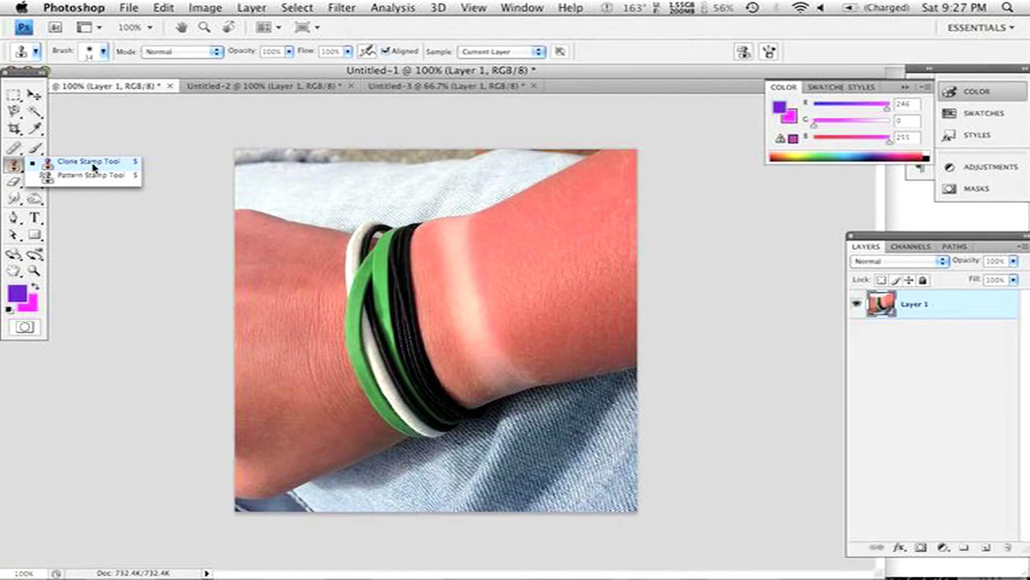
{"action": "left_click_drag", "start_coordinate": [91, 169], "coordinate": [89, 171]}
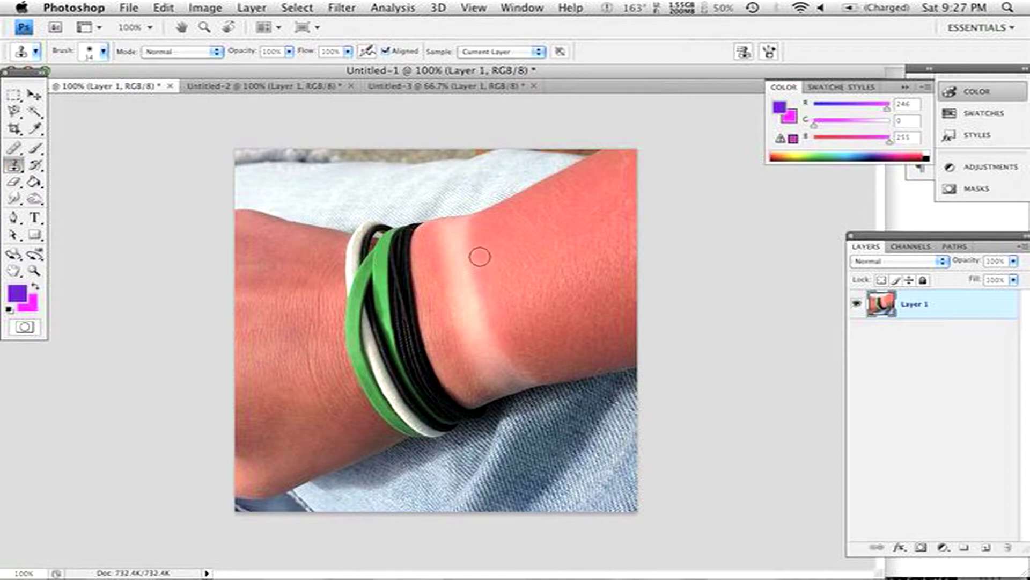
{"action": "left_click", "coordinate": [100, 53]}
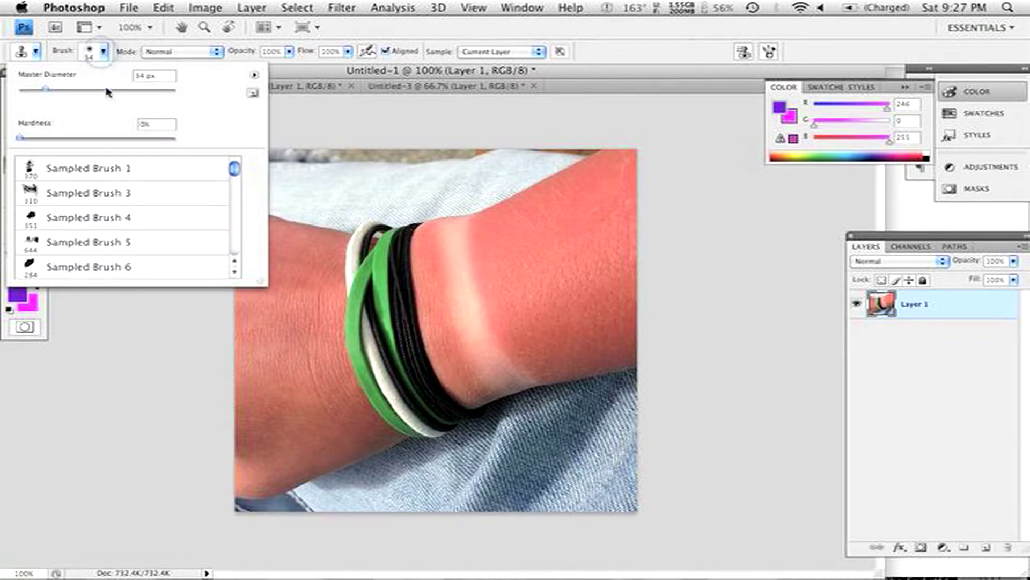
{"action": "left_click_drag", "start_coordinate": [39, 92], "coordinate": [38, 91]}
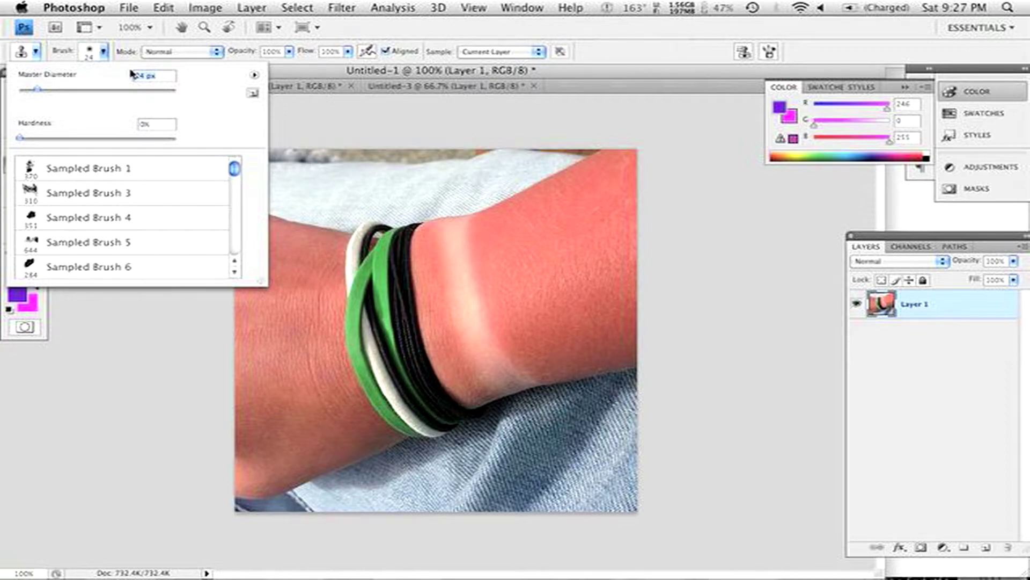
{"action": "left_click", "coordinate": [102, 48]}
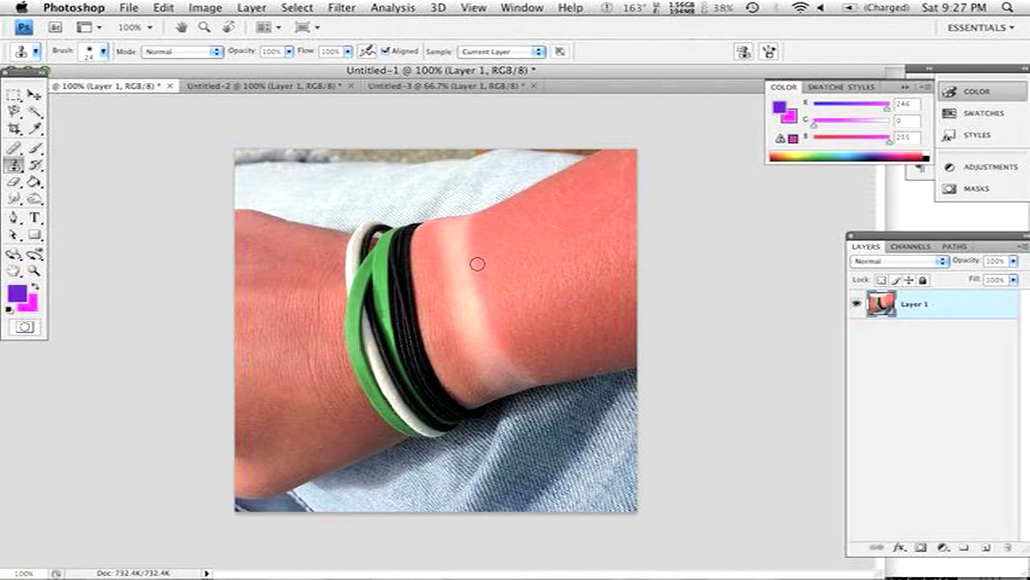
- Clone tanned skin over the wide pale tan line on the wrist beside the bracelets
{"action": "left_click", "coordinate": [467, 267]}
{"action": "left_click_drag", "start_coordinate": [466, 260], "coordinate": [467, 257]}
{"action": "left_click", "coordinate": [460, 273]}
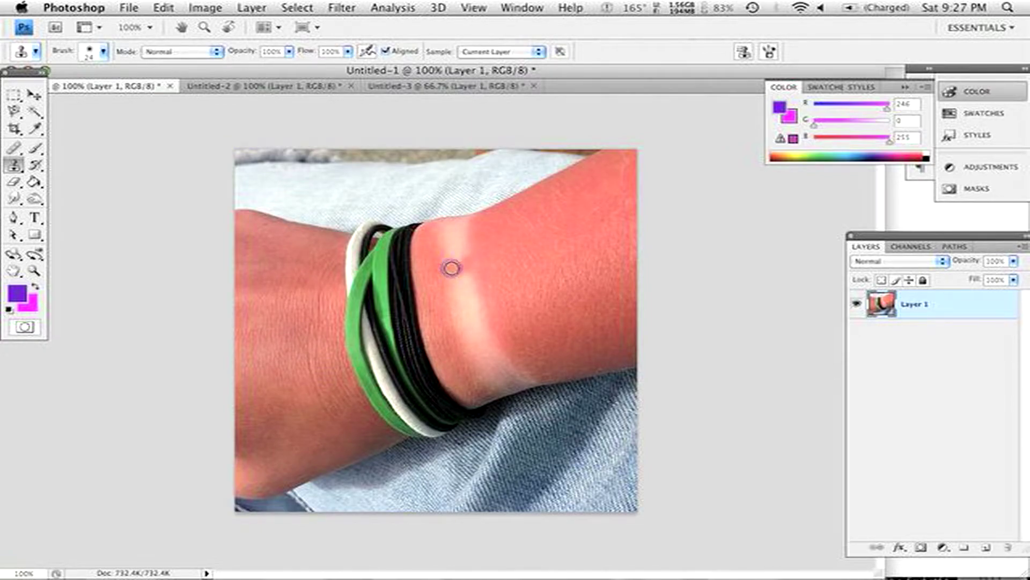
{"action": "mouse_move", "coordinate": [459, 267]}
{"action": "left_mouse_down"}
{"action": "mouse_move", "coordinate": [460, 224]}
{"action": "mouse_move", "coordinate": [471, 239]}
{"action": "mouse_move", "coordinate": [459, 277]}
{"action": "mouse_move", "coordinate": [489, 390]}
{"action": "mouse_move", "coordinate": [444, 223]}
{"action": "left_mouse_up"}
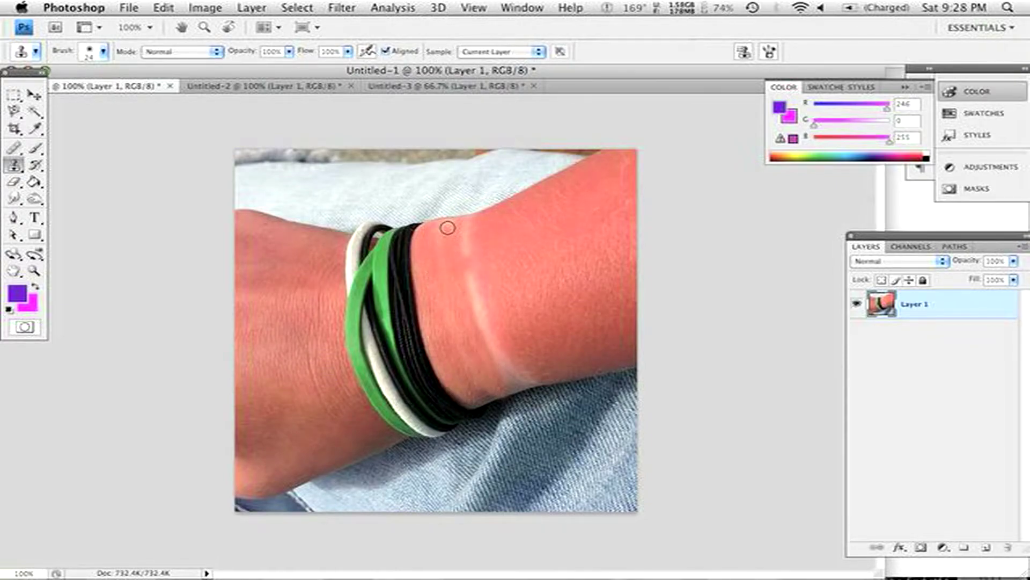
{"action": "left_click_drag", "start_coordinate": [452, 320], "coordinate": [480, 385]}
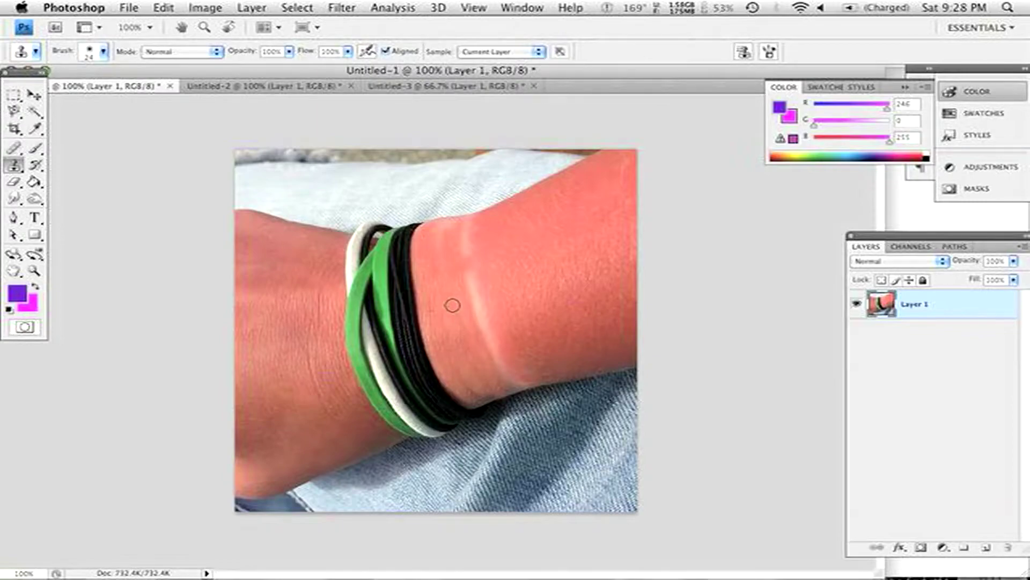
- Clone nearby reddish skin over the thin pale streak left along the forearm side of the tan line, resampling the source as needed
{"action": "left_click", "coordinate": [481, 240], "text": "alt"}
{"action": "left_click", "coordinate": [460, 254]}
{"action": "left_click", "coordinate": [476, 226], "text": "alt"}
{"action": "left_click_drag", "start_coordinate": [460, 212], "coordinate": [467, 226]}
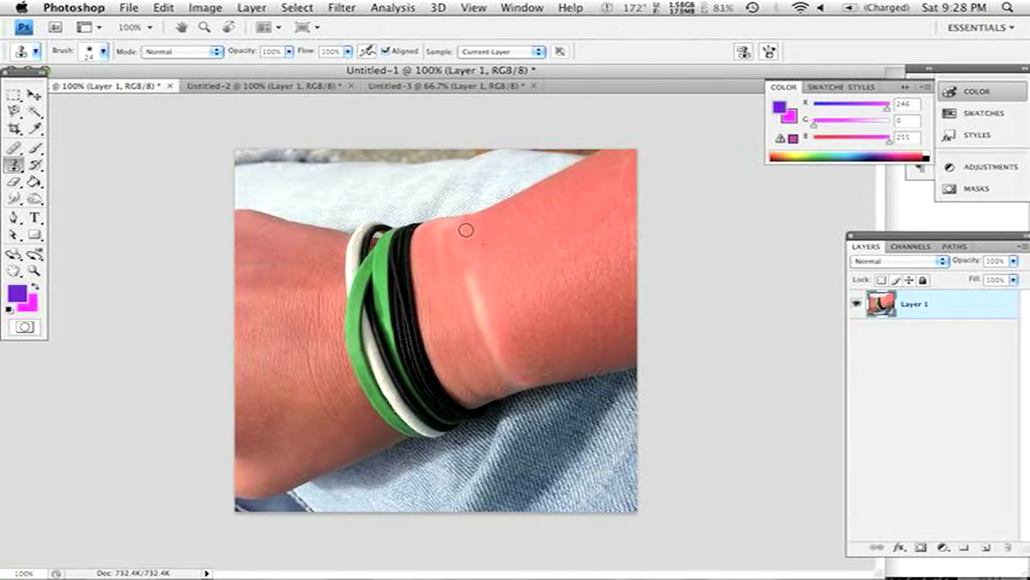
{"action": "mouse_move", "coordinate": [476, 276]}
{"action": "left_mouse_down"}
{"action": "mouse_move", "coordinate": [491, 337]}
{"action": "mouse_move", "coordinate": [618, 336]}
{"action": "mouse_move", "coordinate": [563, 337]}
{"action": "mouse_move", "coordinate": [473, 287]}
{"action": "mouse_move", "coordinate": [496, 344]}
{"action": "mouse_move", "coordinate": [553, 281]}
{"action": "mouse_move", "coordinate": [483, 340]}
{"action": "mouse_move", "coordinate": [513, 381]}
{"action": "left_mouse_up"}
{"action": "key", "text": "super+z"}
{"action": "left_click", "coordinate": [458, 340], "text": "alt"}
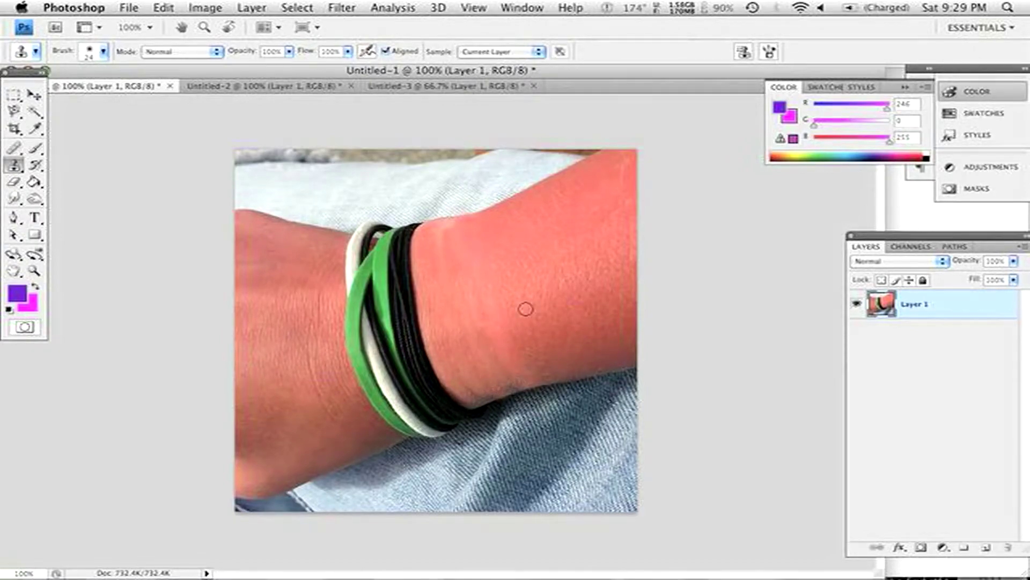
- Even out the retouched wrist skin by cloning from resampled areas, from the upper edge down beside the bracelets and along the former tan line
{"action": "left_click", "coordinate": [460, 242], "text": "alt"}
{"action": "left_click_drag", "start_coordinate": [453, 222], "coordinate": [440, 230]}
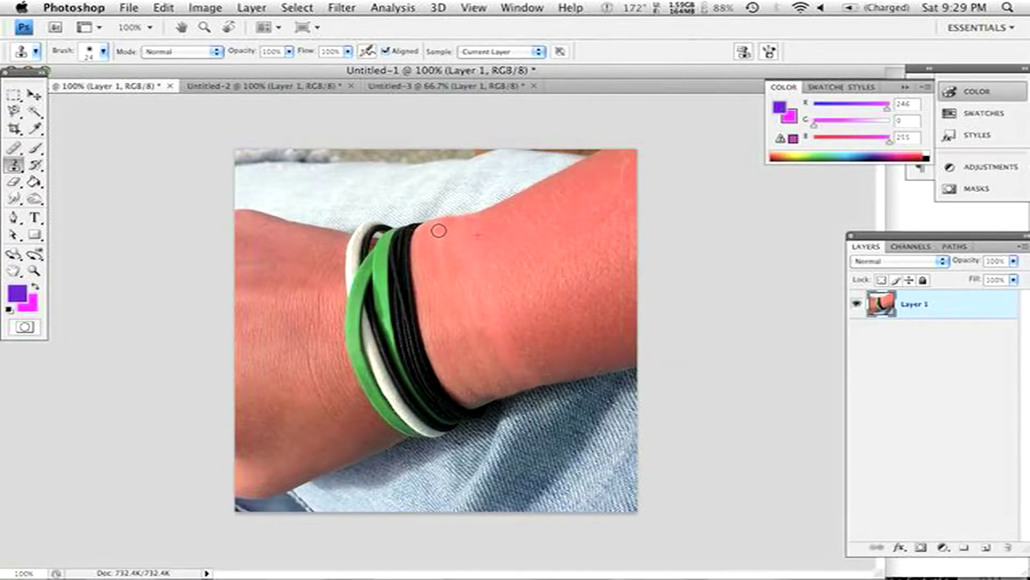
{"action": "left_click_drag", "start_coordinate": [448, 365], "coordinate": [467, 387]}
{"action": "left_click_drag", "start_coordinate": [439, 291], "coordinate": [442, 254]}
{"action": "left_click", "coordinate": [508, 314], "text": "alt"}
{"action": "left_click_drag", "start_coordinate": [476, 336], "coordinate": [499, 380]}
{"action": "left_click_drag", "start_coordinate": [484, 295], "coordinate": [501, 351]}
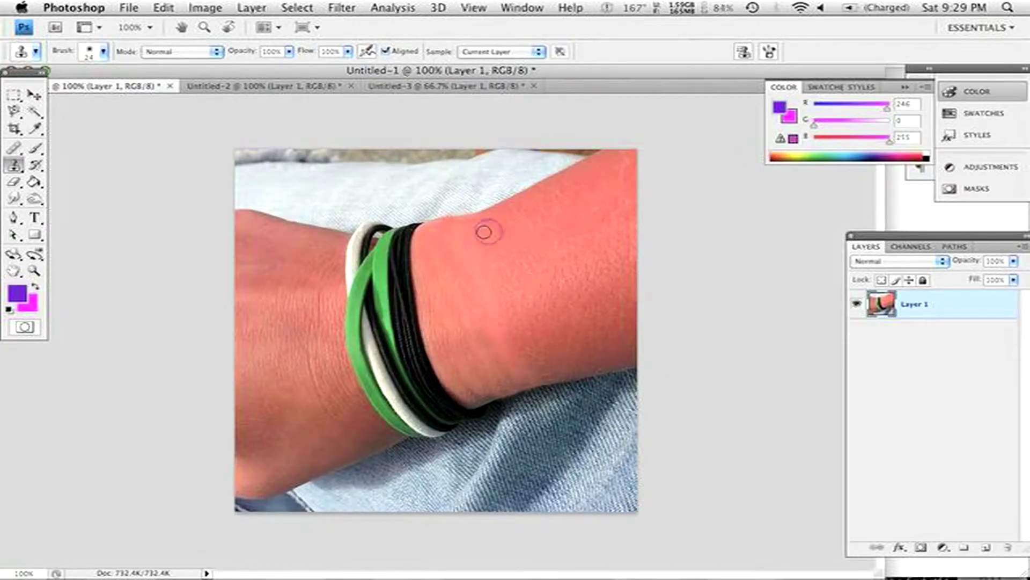
{"action": "left_click", "coordinate": [480, 284]}
{"action": "mouse_move", "coordinate": [480, 283]}
{"action": "left_mouse_down"}
{"action": "mouse_move", "coordinate": [501, 317]}
{"action": "mouse_move", "coordinate": [507, 292]}
{"action": "mouse_move", "coordinate": [531, 361]}
{"action": "mouse_move", "coordinate": [503, 340]}
{"action": "mouse_move", "coordinate": [525, 372]}
{"action": "left_mouse_up"}
- Set the clone brush diameter to 41 px and blend the lower part of the retouched wrist
{"action": "left_click", "coordinate": [103, 52]}
{"action": "left_click_drag", "start_coordinate": [27, 89], "coordinate": [34, 89]}
{"action": "left_click", "coordinate": [491, 366]}
{"action": "mouse_move", "coordinate": [492, 367]}
{"action": "left_mouse_down"}
{"action": "mouse_move", "coordinate": [539, 368]}
{"action": "mouse_move", "coordinate": [486, 370]}
{"action": "mouse_move", "coordinate": [477, 330]}
{"action": "mouse_move", "coordinate": [448, 293]}
{"action": "mouse_move", "coordinate": [472, 287]}
{"action": "mouse_move", "coordinate": [497, 242]}
{"action": "mouse_move", "coordinate": [451, 234]}
{"action": "mouse_move", "coordinate": [507, 323]}
{"action": "left_mouse_up"}
{"action": "left_click", "coordinate": [487, 291]}
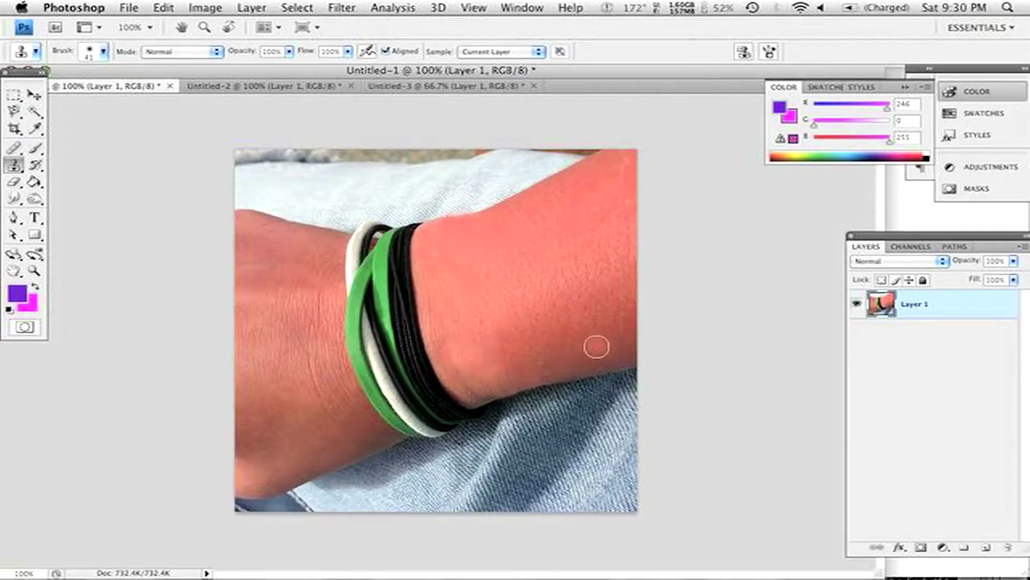
- Clone fresh skin samples over the uneven patches beside the black bracelet near the wrist's lower edge
{"action": "left_click", "coordinate": [484, 404]}
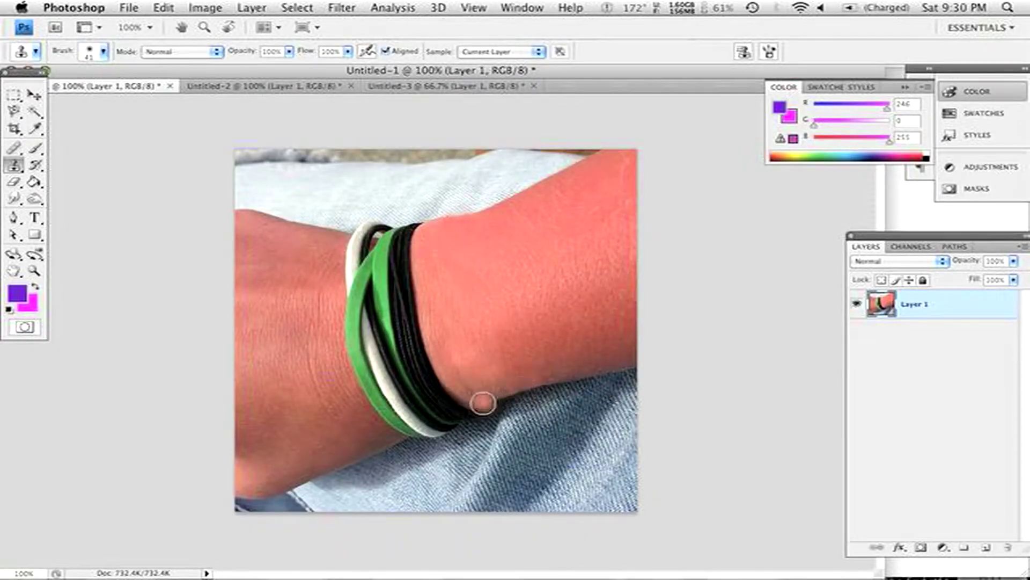
{"action": "key", "text": "alt"}
{"action": "left_click", "coordinate": [440, 337], "text": "alt"}
{"action": "left_click_drag", "start_coordinate": [473, 389], "coordinate": [457, 360]}
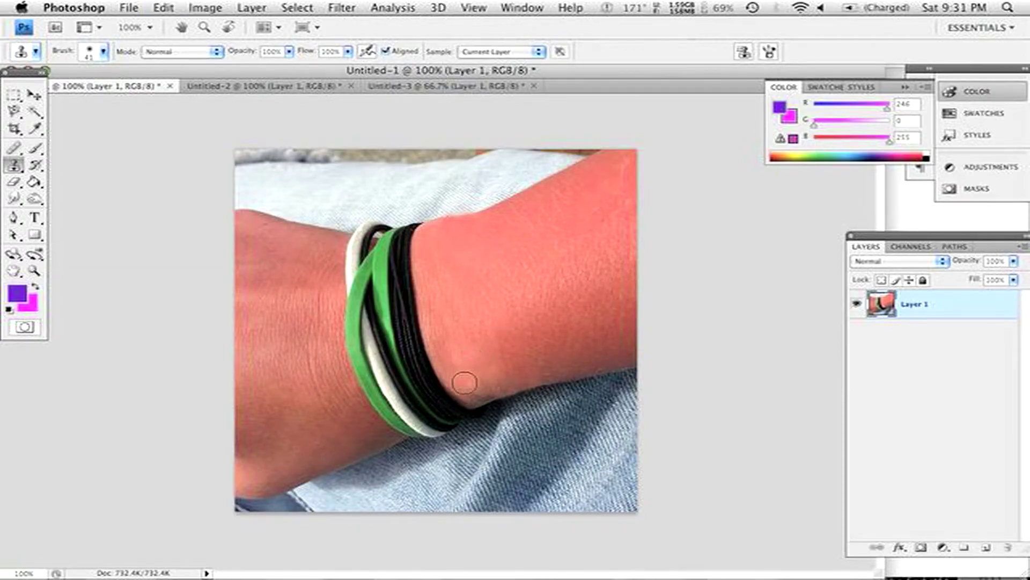
{"action": "mouse_move", "coordinate": [464, 381]}
{"action": "left_mouse_down"}
{"action": "mouse_move", "coordinate": [453, 359]}
{"action": "mouse_move", "coordinate": [473, 358]}
{"action": "left_mouse_up"}
{"action": "left_click", "coordinate": [450, 358]}
{"action": "left_click", "coordinate": [580, 308], "text": "alt"}
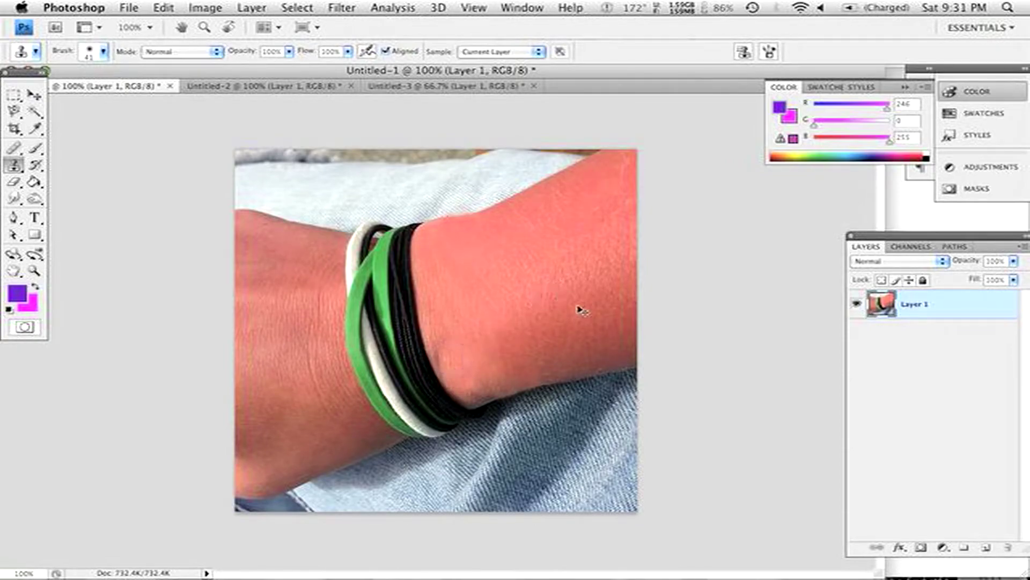
{"action": "left_click_drag", "start_coordinate": [458, 348], "coordinate": [472, 340]}
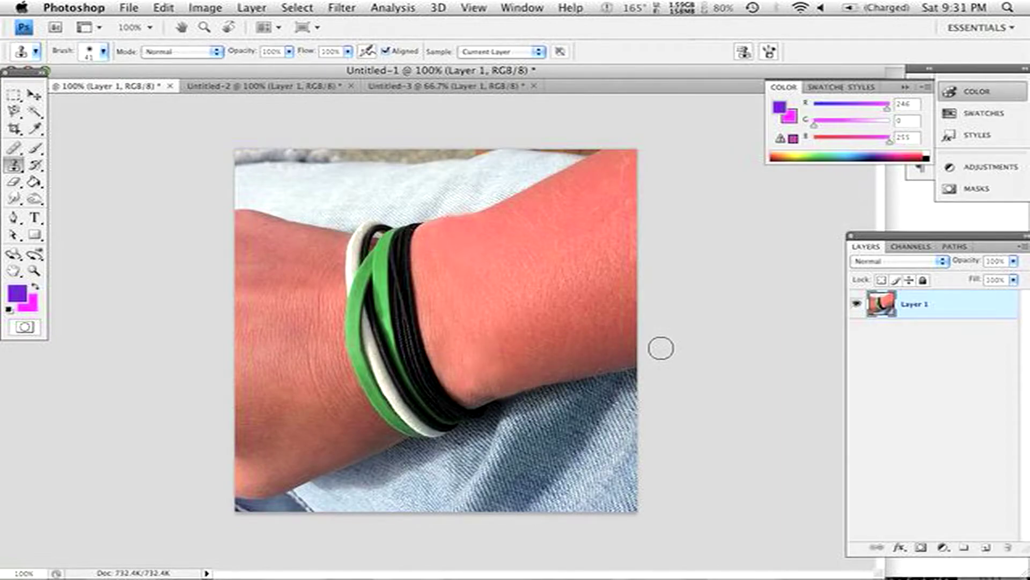
{"action": "left_click", "coordinate": [436, 159]}
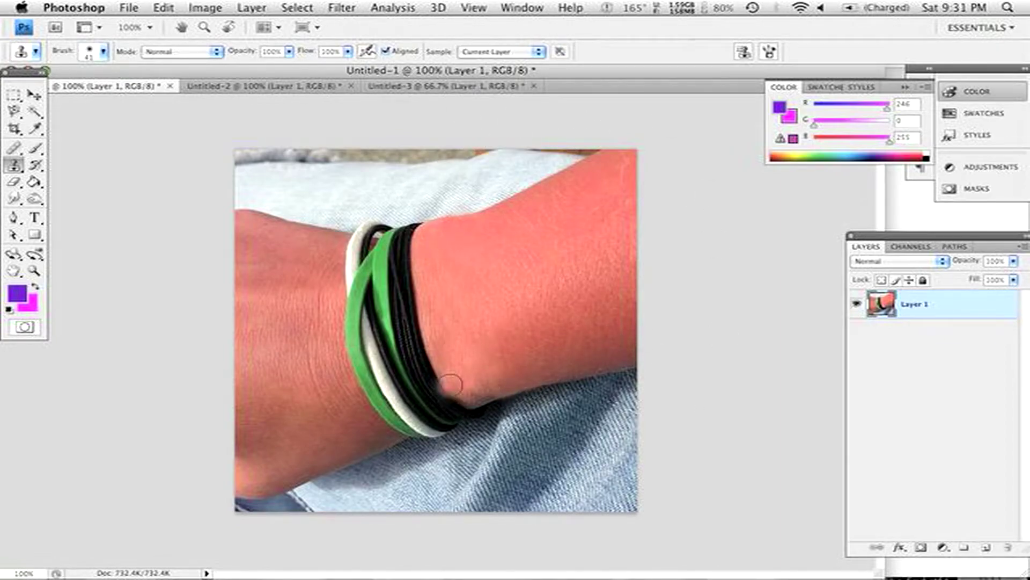
{"action": "left_click", "coordinate": [474, 230]}
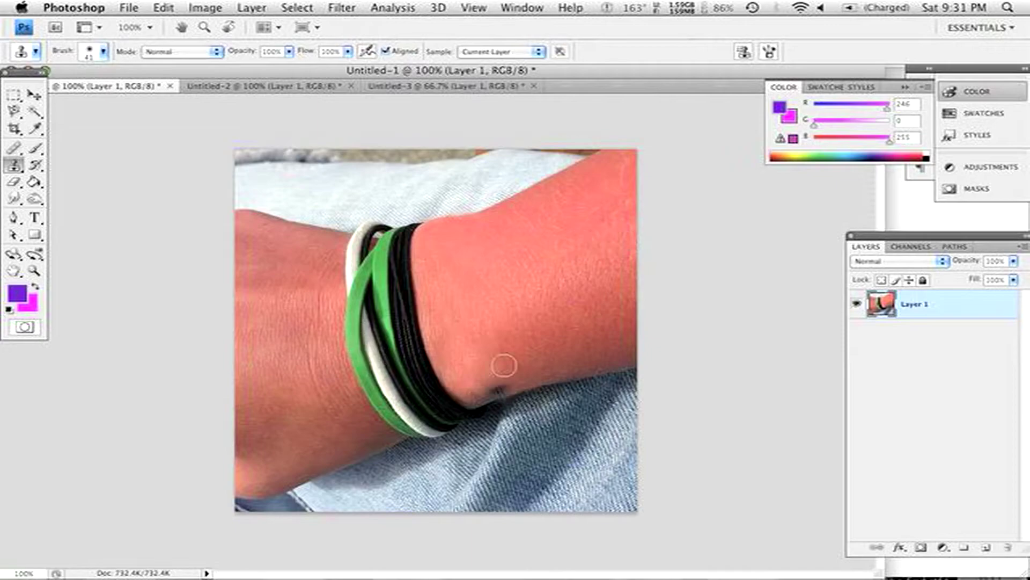
- Switch to the Untitled-2 portrait and duplicate Layer 1 with the default name
{"action": "left_click", "coordinate": [248, 91]}
{"action": "right_click", "coordinate": [950, 311]}
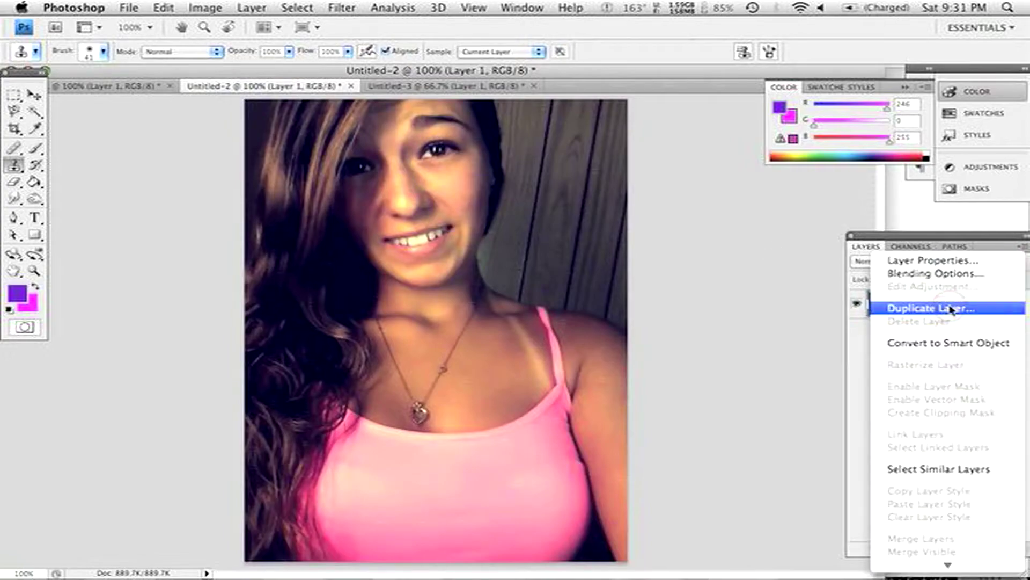
{"action": "left_click", "coordinate": [950, 311]}
{"action": "key", "text": "Return"}
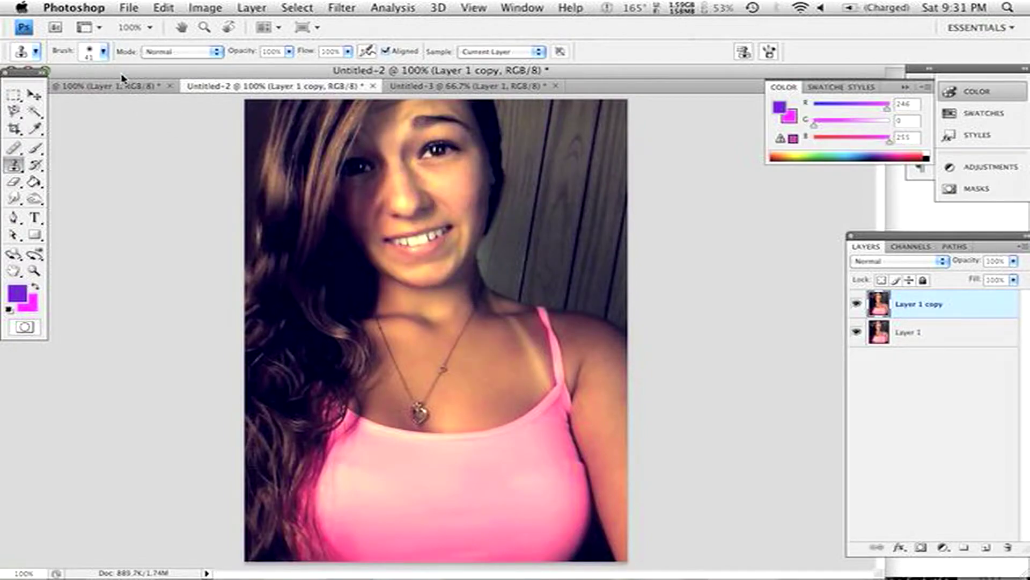
- Reduce the Clone Stamp brush diameter to about 13 px
{"action": "left_click", "coordinate": [103, 53]}
{"action": "left_click_drag", "start_coordinate": [52, 90], "coordinate": [35, 91]}
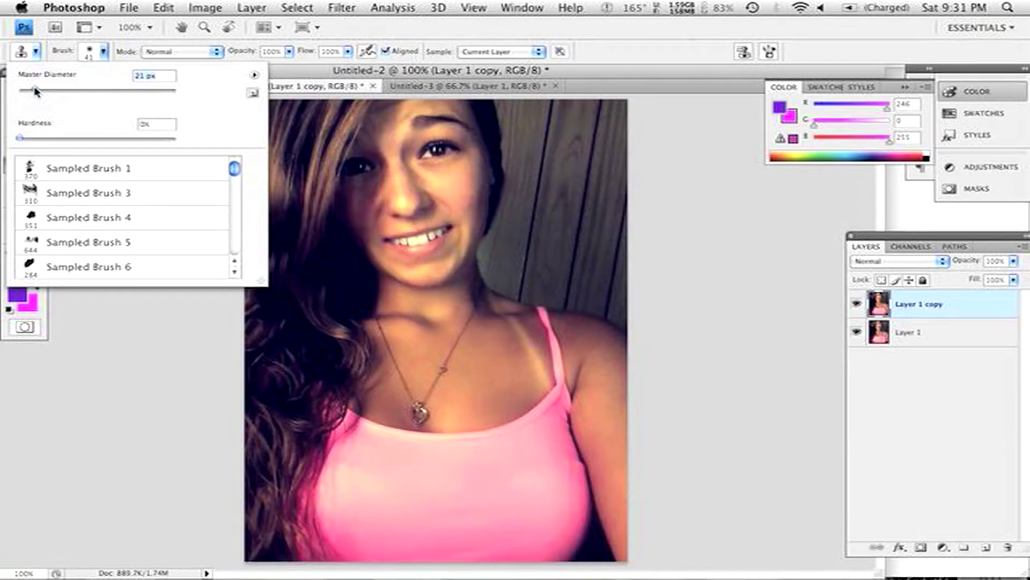
{"action": "left_click", "coordinate": [102, 53]}
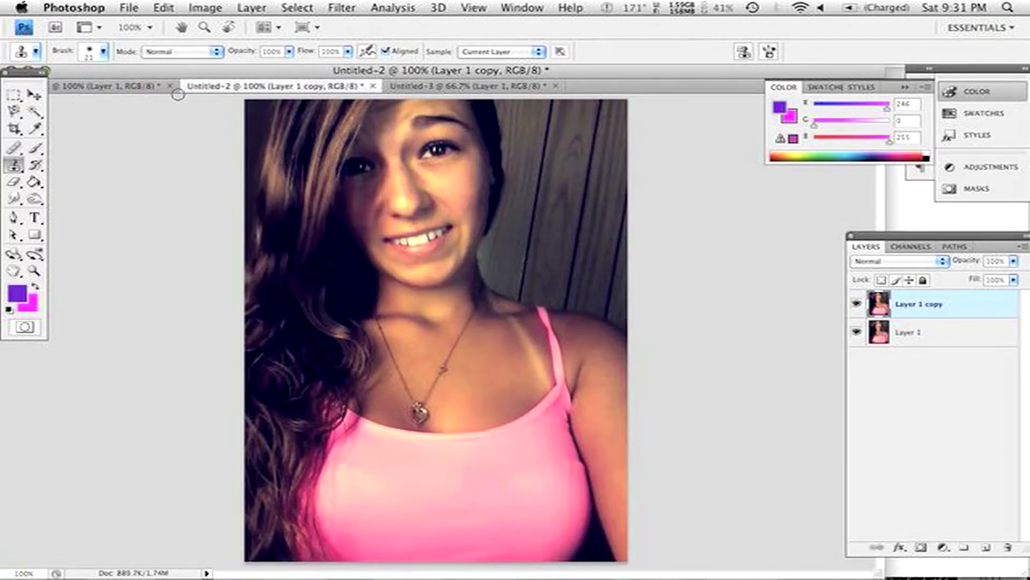
{"action": "left_click", "coordinate": [103, 51]}
{"action": "left_click_drag", "start_coordinate": [33, 90], "coordinate": [30, 92]}
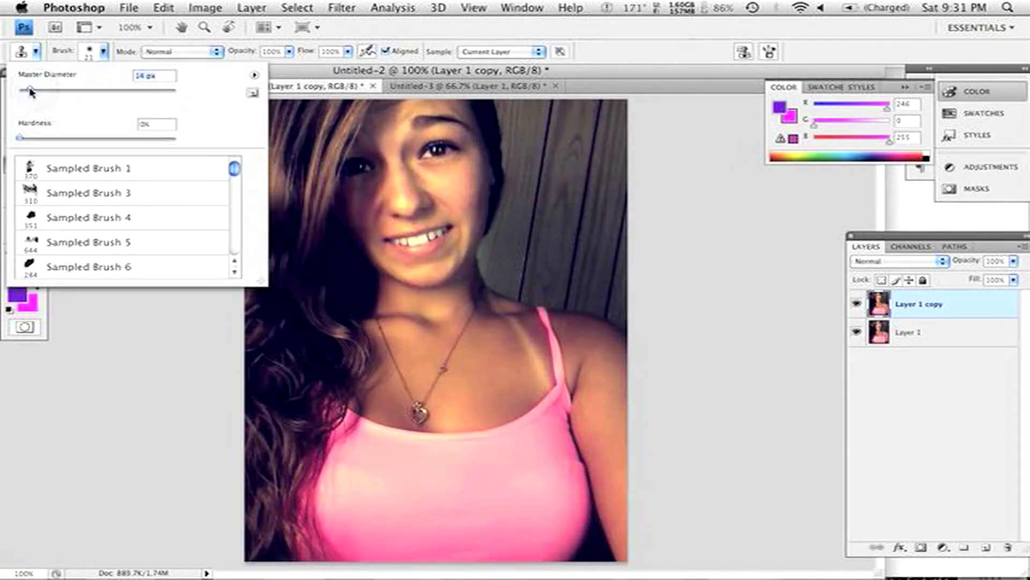
{"action": "left_click", "coordinate": [103, 51]}
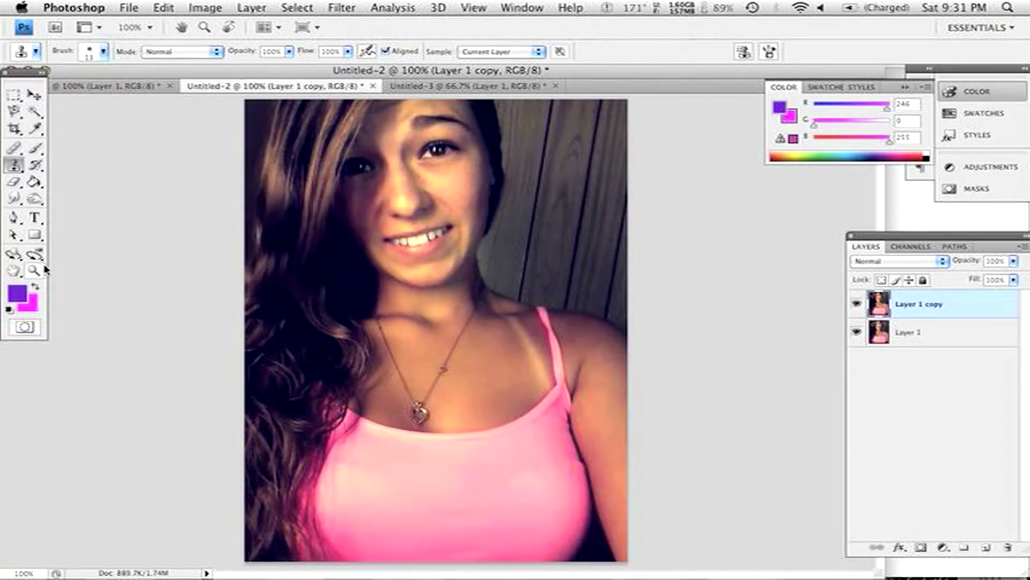
- Clone tanned skin over the pale strap line beside the pink strap on the Layer 1 copy, viewed at 200%, and return to 100% view
{"action": "left_click", "coordinate": [35, 271]}
{"action": "left_click", "coordinate": [58, 51]}
{"action": "left_click", "coordinate": [514, 332]}
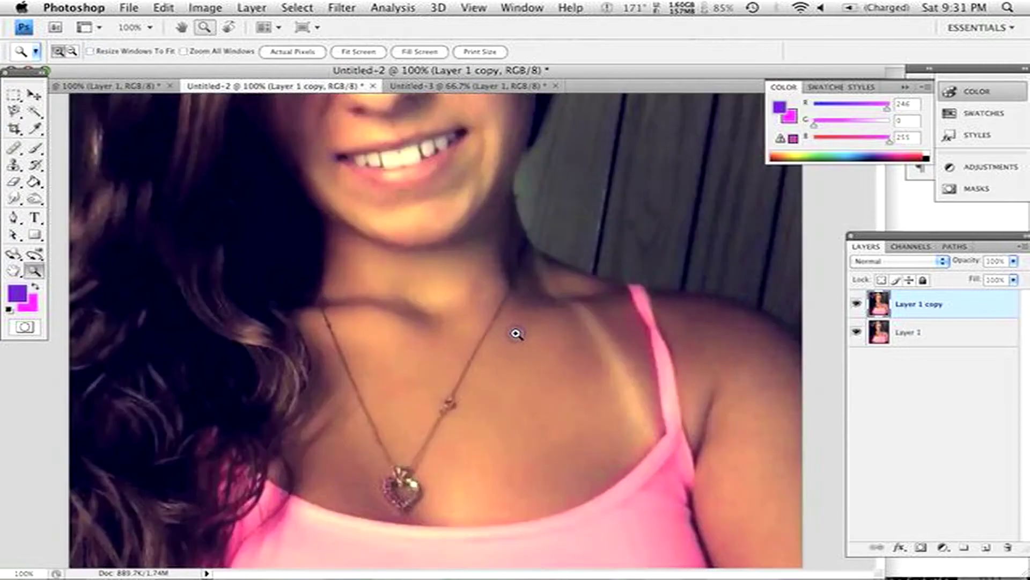
{"action": "scroll", "coordinate": [613, 333], "scroll_direction": "down", "scroll_amount": 2}
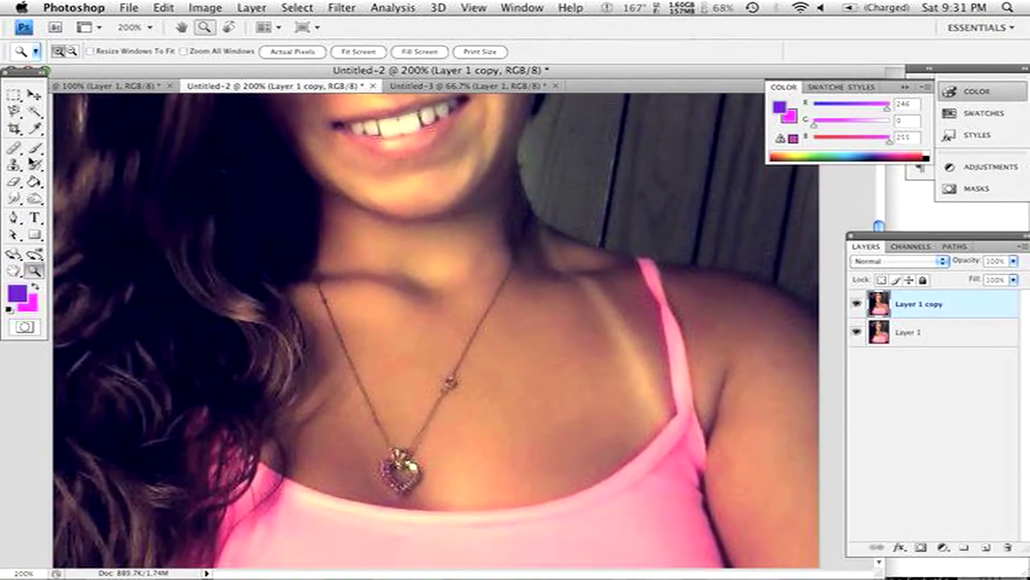
{"action": "left_click", "coordinate": [14, 164]}
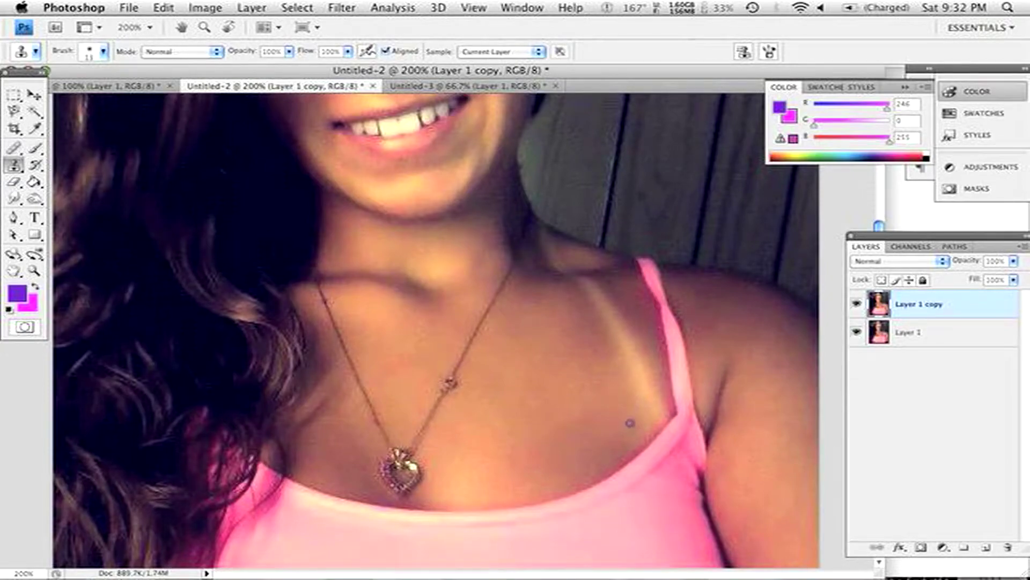
{"action": "left_click", "coordinate": [623, 305], "text": "alt"}
{"action": "mouse_move", "coordinate": [609, 297]}
{"action": "left_mouse_down"}
{"action": "mouse_move", "coordinate": [572, 291]}
{"action": "mouse_move", "coordinate": [577, 283]}
{"action": "mouse_move", "coordinate": [640, 378]}
{"action": "mouse_move", "coordinate": [586, 262]}
{"action": "mouse_move", "coordinate": [644, 356]}
{"action": "mouse_move", "coordinate": [628, 335]}
{"action": "mouse_move", "coordinate": [636, 361]}
{"action": "mouse_move", "coordinate": [621, 329]}
{"action": "mouse_move", "coordinate": [628, 383]}
{"action": "mouse_move", "coordinate": [624, 349]}
{"action": "left_mouse_up"}
{"action": "key", "text": "z"}
{"action": "left_click", "coordinate": [156, 208], "text": "alt"}
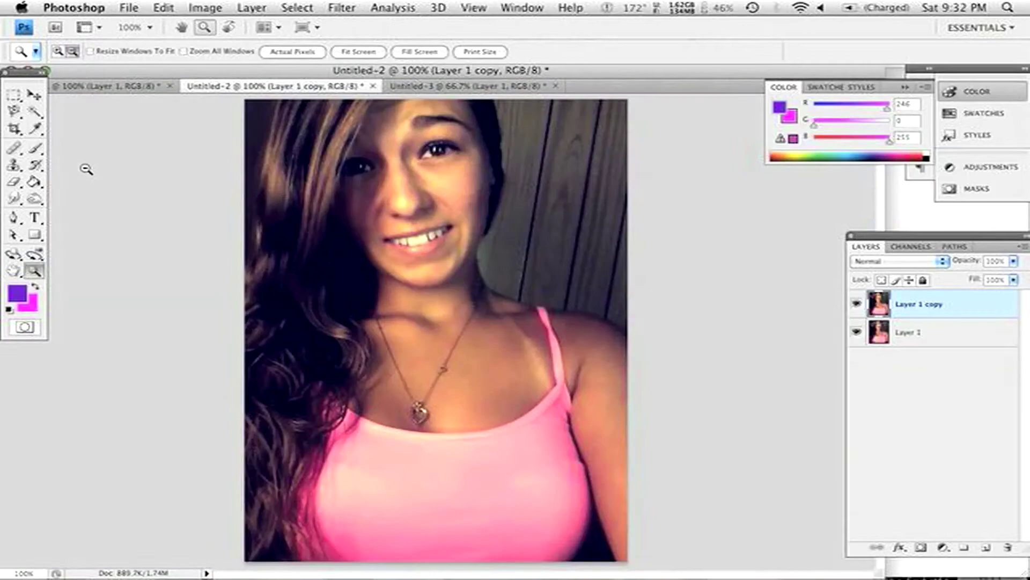
- Clone tanned skin over the upper end of the pale strap line near the neck on Layer 1 copy
{"action": "left_click", "coordinate": [503, 340]}
{"action": "key", "text": "s"}
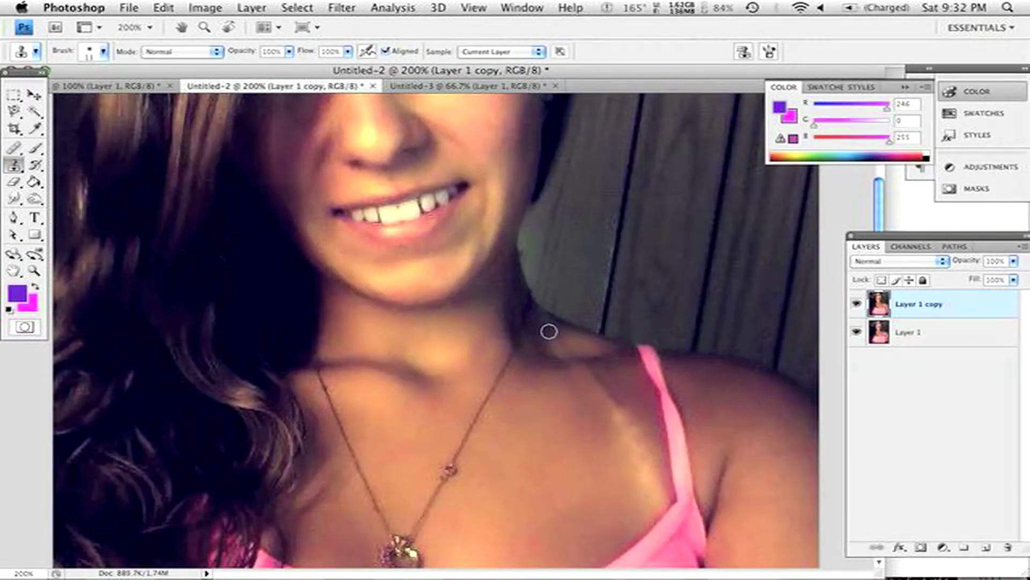
{"action": "left_click", "coordinate": [573, 343], "text": "alt"}
{"action": "left_click", "coordinate": [556, 339]}
{"action": "left_click", "coordinate": [584, 341], "text": "alt"}
{"action": "left_click", "coordinate": [591, 354]}
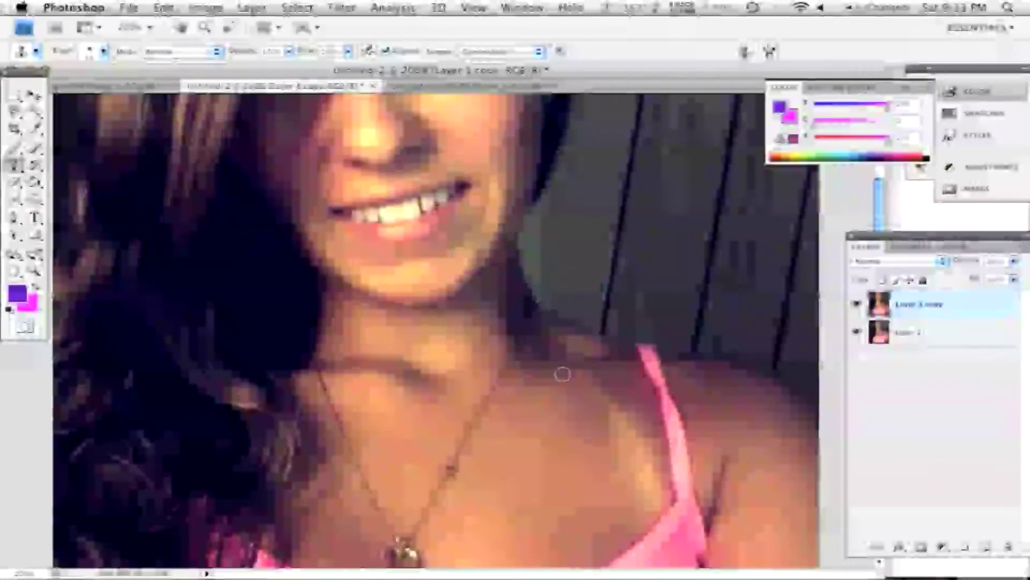
{"action": "left_click", "coordinate": [103, 51]}
{"action": "left_click", "coordinate": [578, 343]}
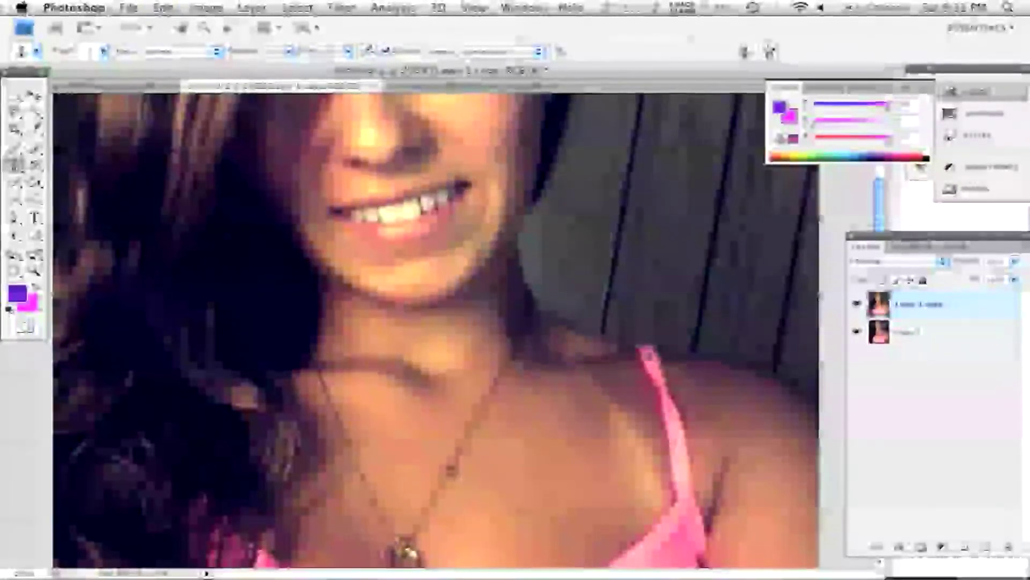
- Resample tanned skin and clone it over the remaining pale strap line between the collarbone and the pink strap
{"action": "key", "text": "v"}
{"action": "key", "text": "super+minus"}
{"action": "key", "text": "super+minus"}
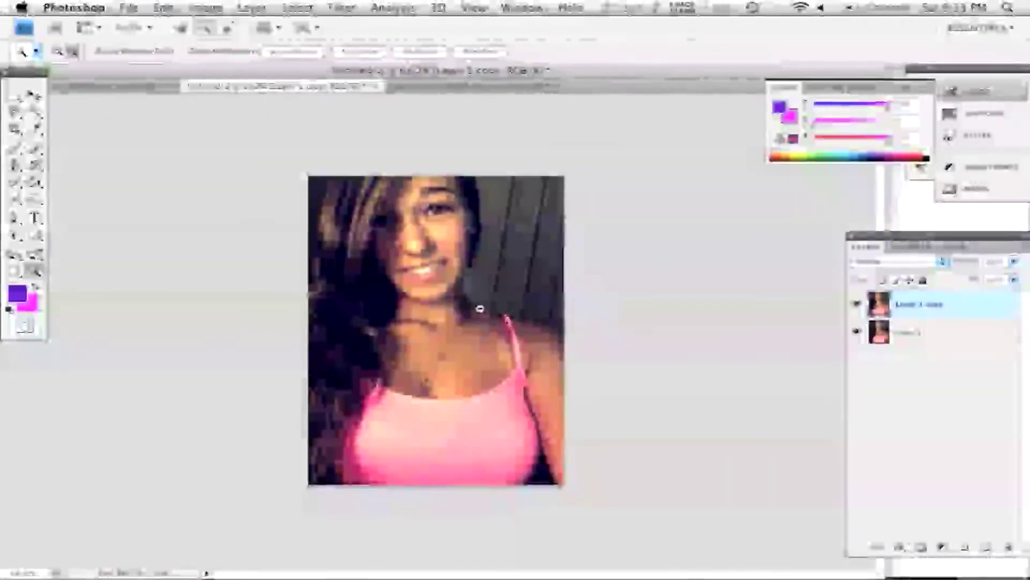
{"action": "key", "text": "super+plus"}
{"action": "left_click", "coordinate": [524, 316]}
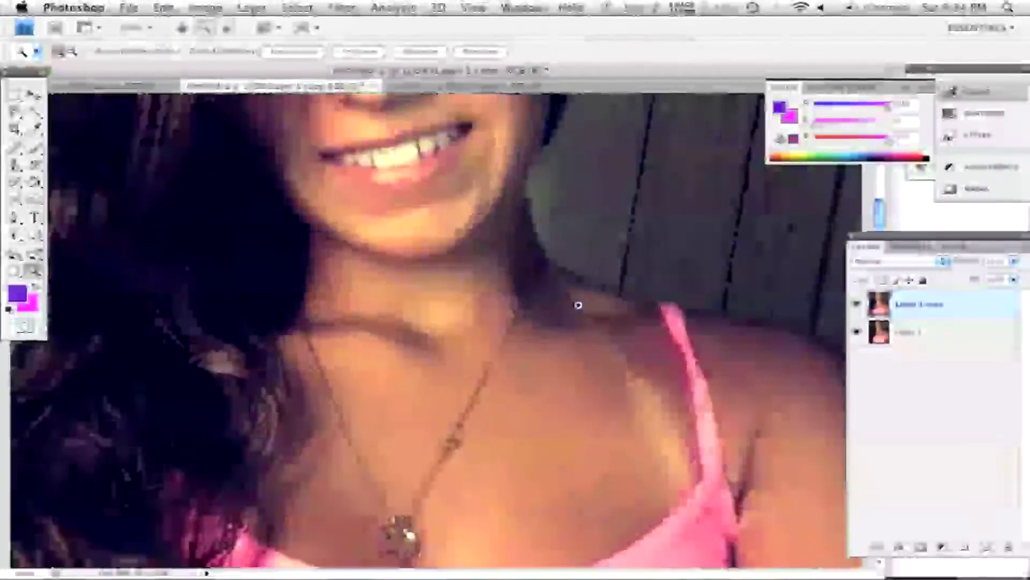
{"action": "left_click", "coordinate": [578, 304]}
{"action": "left_click", "coordinate": [577, 304], "text": "alt"}
{"action": "left_click", "coordinate": [105, 51]}
{"action": "left_click", "coordinate": [57, 80]}
{"action": "key", "text": "Return"}
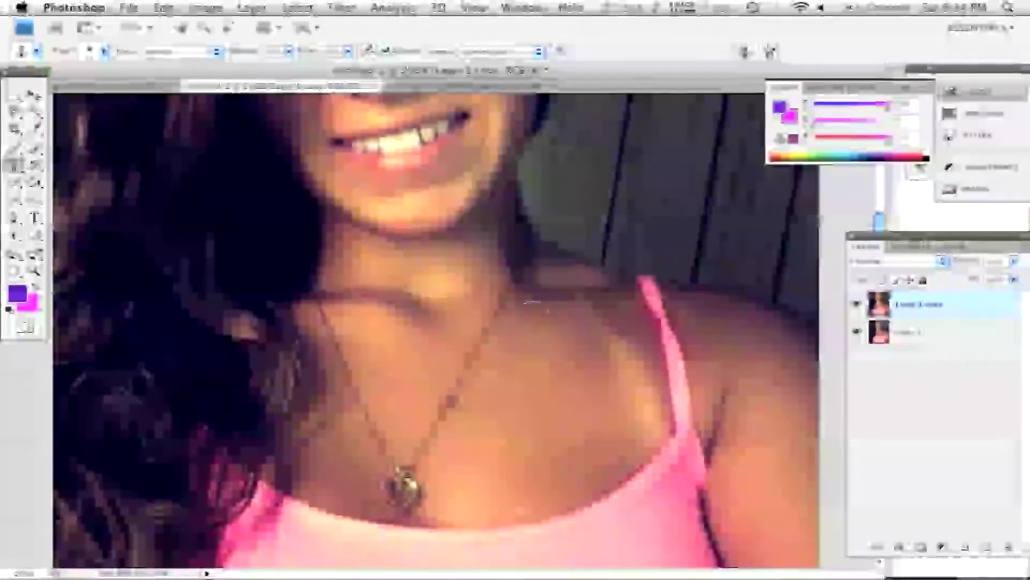
{"action": "left_click_drag", "start_coordinate": [638, 408], "coordinate": [590, 298]}
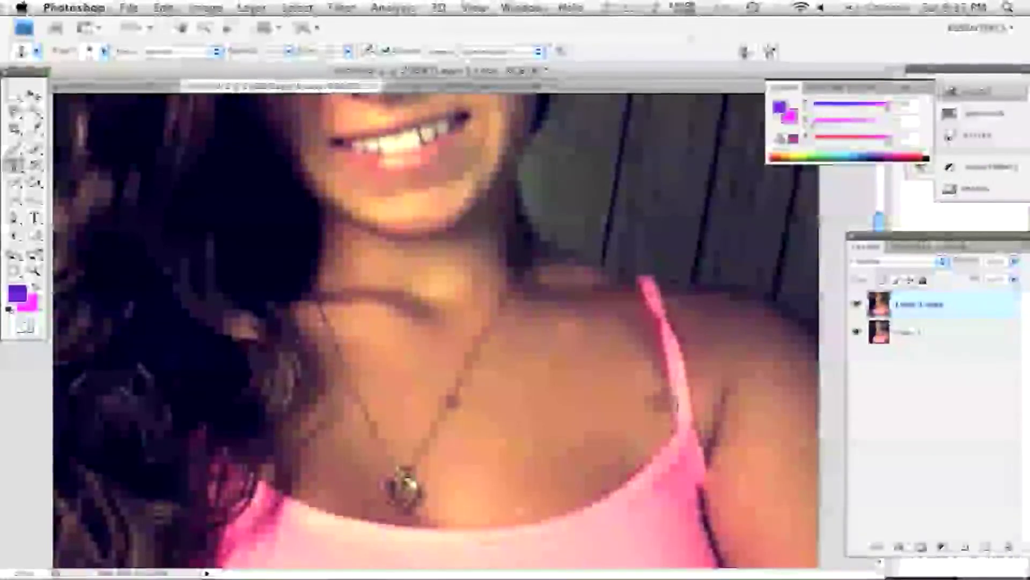
- Return to 100% view and toggle Layer 1 copy's visibility to compare the retouched portrait with the original
{"action": "left_click", "coordinate": [34, 271]}
{"action": "left_click", "coordinate": [438, 329]}
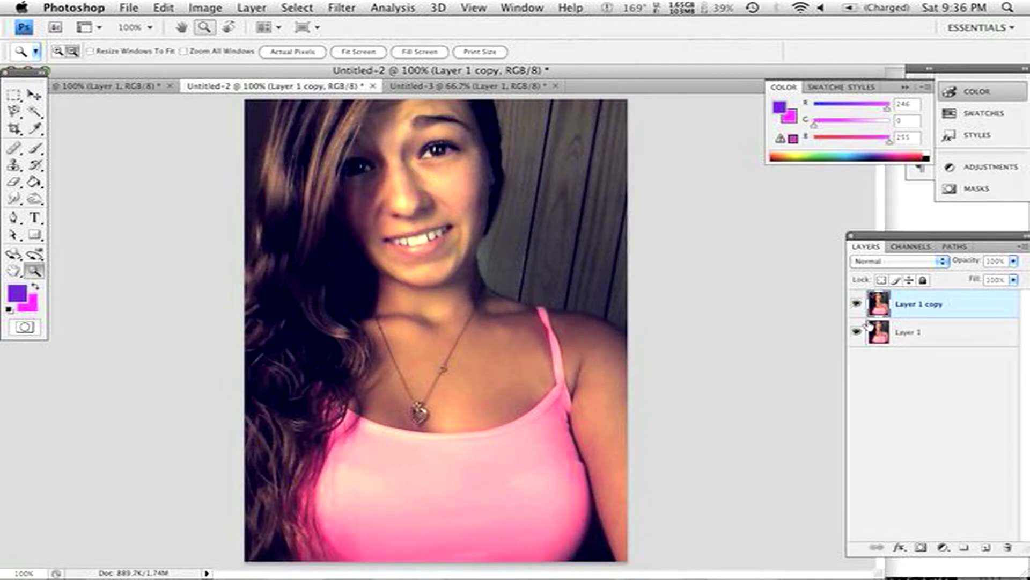
{"action": "left_click", "coordinate": [857, 305]}
{"action": "left_click", "coordinate": [857, 304]}
{"action": "left_click", "coordinate": [857, 304]}
{"action": "left_click", "coordinate": [857, 305]}
{"action": "left_click", "coordinate": [857, 304]}
{"action": "left_click", "coordinate": [857, 304]}
{"action": "left_click", "coordinate": [857, 304]}
{"action": "left_click", "coordinate": [857, 304]}
{"action": "left_click", "coordinate": [859, 305]}
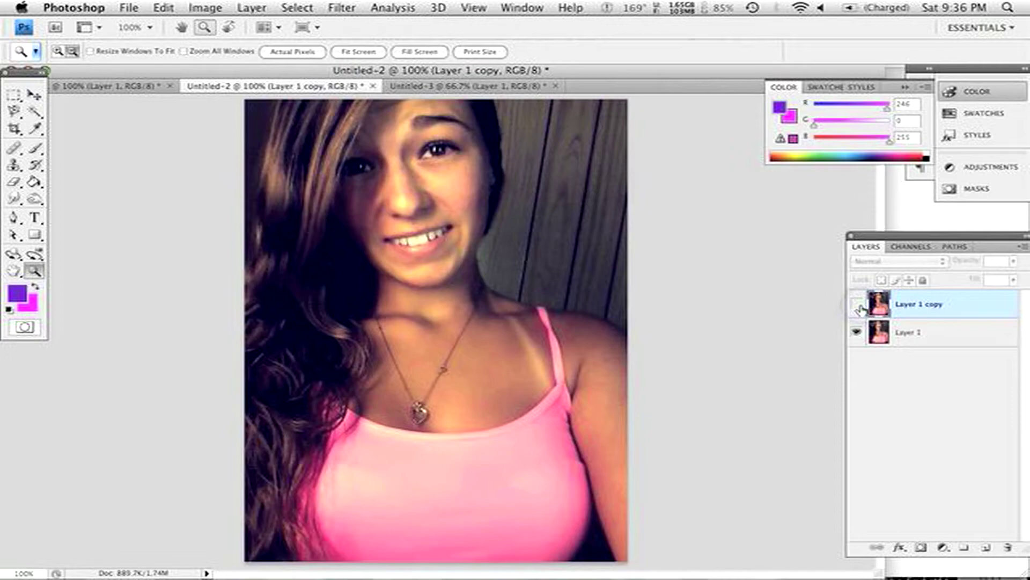
{"action": "left_click", "coordinate": [858, 305]}
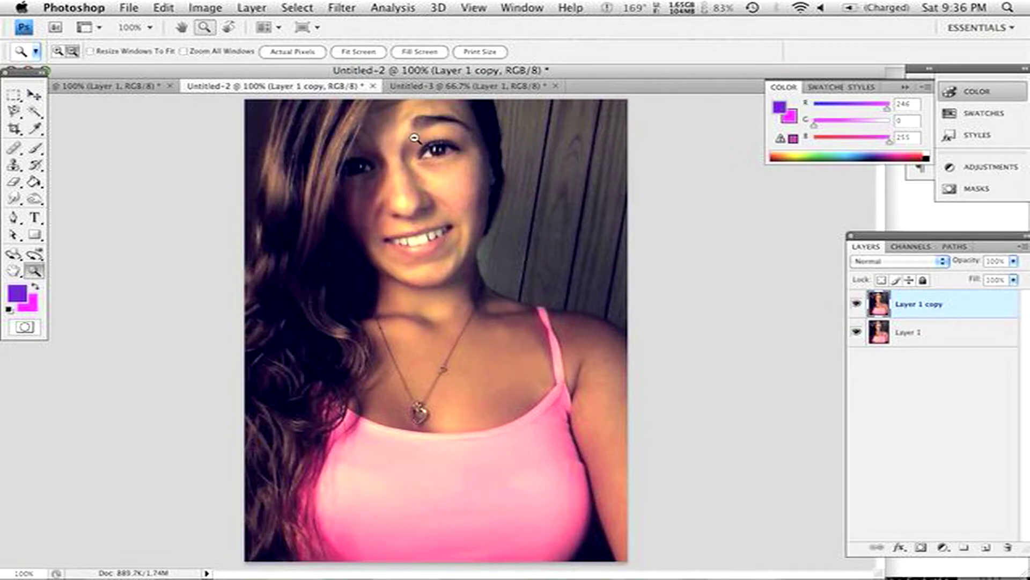
- Switch to the Untitled-3 photo, magnify the pale waistline area to 200%, and activate the Clone Stamp tool
{"action": "left_click", "coordinate": [451, 87]}
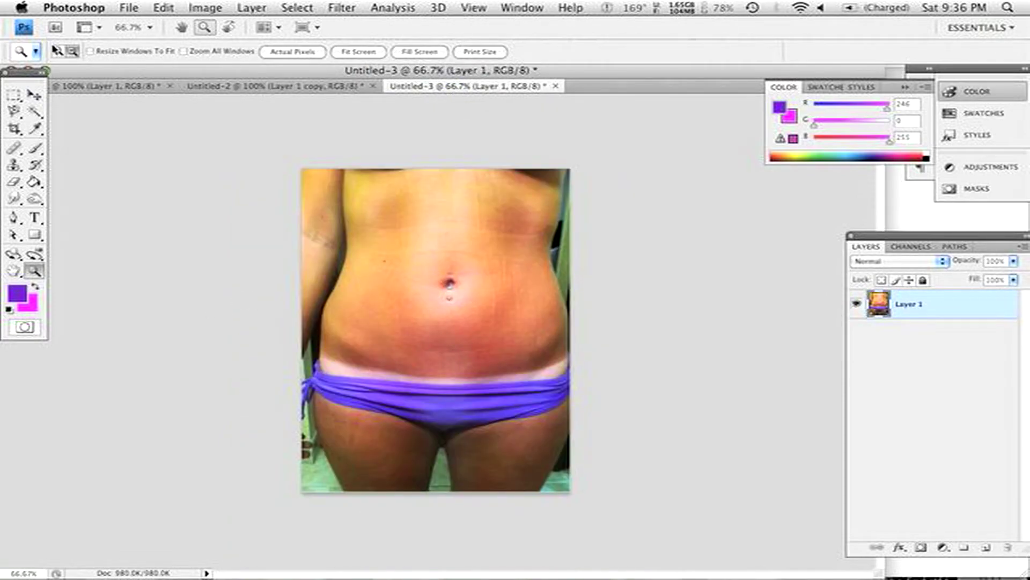
{"action": "left_click", "coordinate": [56, 52]}
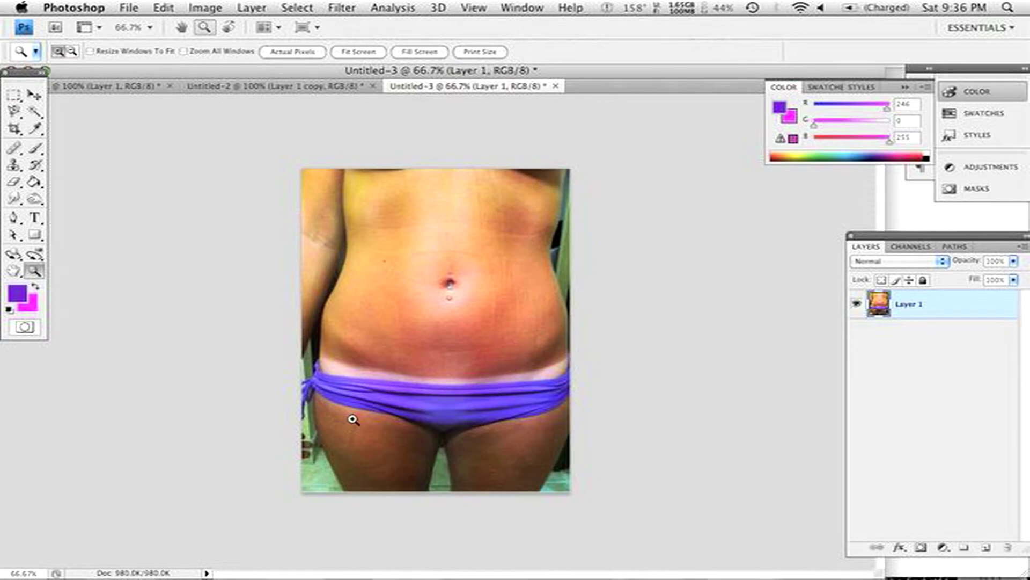
{"action": "left_click", "coordinate": [356, 380]}
{"action": "left_click", "coordinate": [557, 408]}
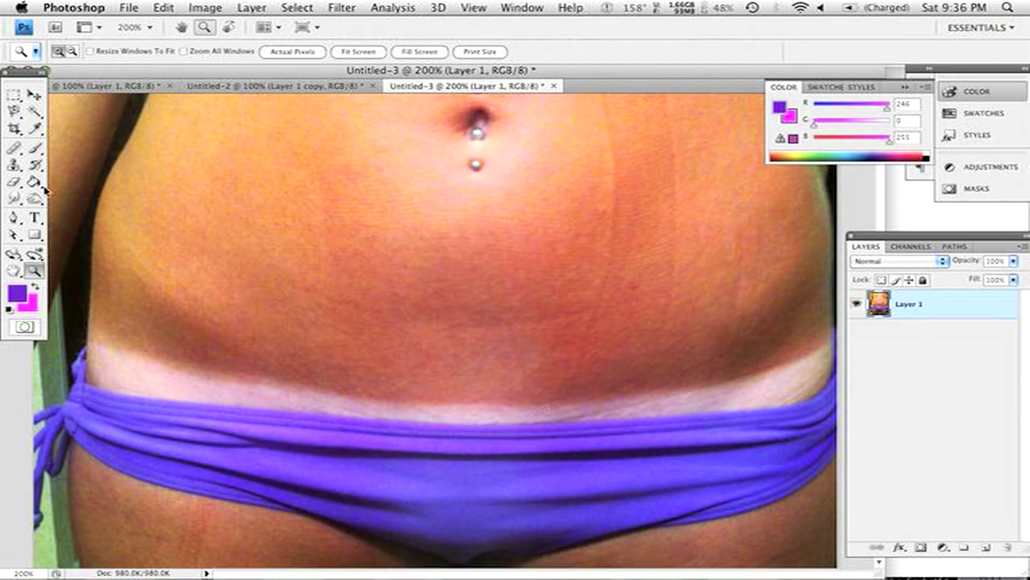
{"action": "left_click", "coordinate": [13, 164]}
{"action": "left_click", "coordinate": [515, 158]}
{"action": "key", "text": "ctrl+z"}
{"action": "left_click", "coordinate": [472, 204]}
{"action": "key", "text": "ctrl+z"}
{"action": "left_click", "coordinate": [475, 183]}
{"action": "key", "text": "ctrl+z"}
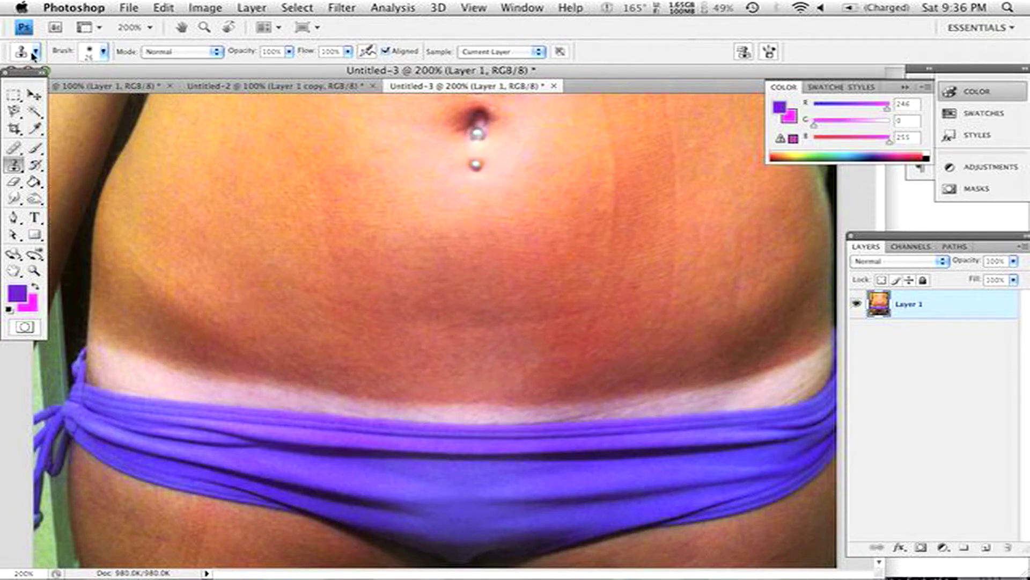
- Set the Clone Stamp brush to a 65 px master diameter with 0% hardness, undoing any trial stroke
{"action": "left_click", "coordinate": [104, 52]}
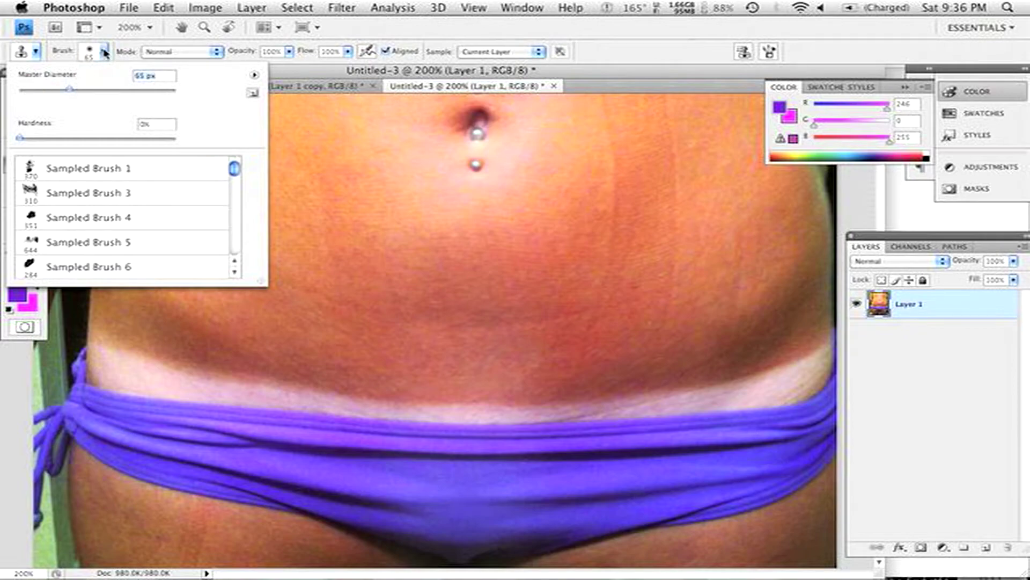
{"action": "left_click", "coordinate": [105, 51]}
{"action": "left_click", "coordinate": [155, 374]}
{"action": "key", "text": "super+z"}
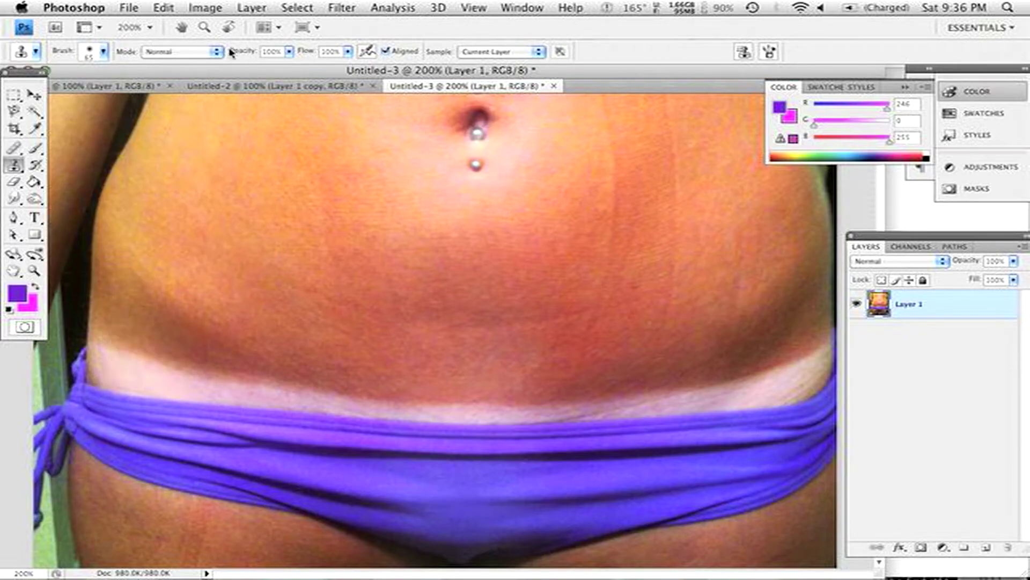
{"action": "left_click", "coordinate": [105, 51]}
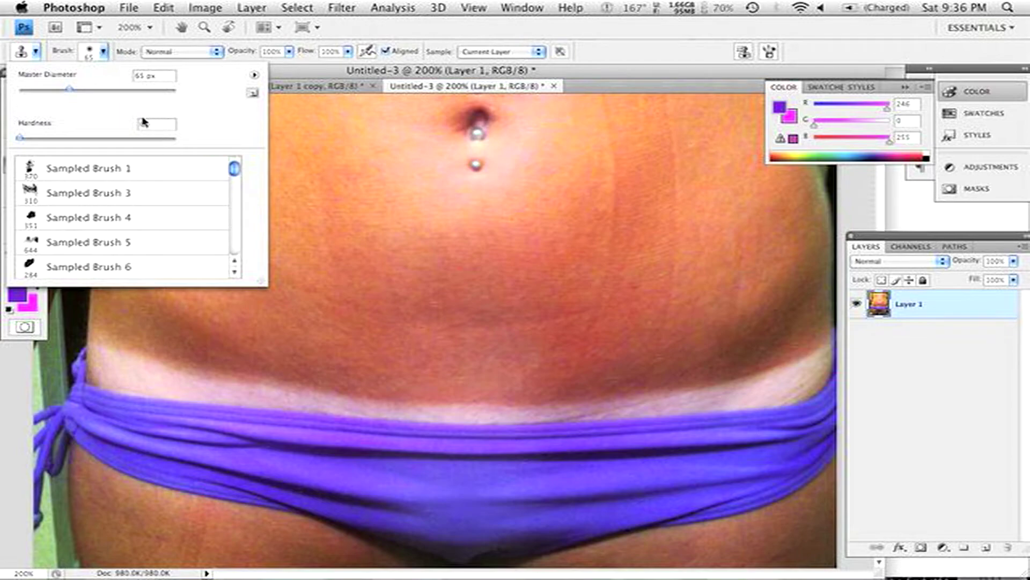
{"action": "left_click", "coordinate": [106, 51]}
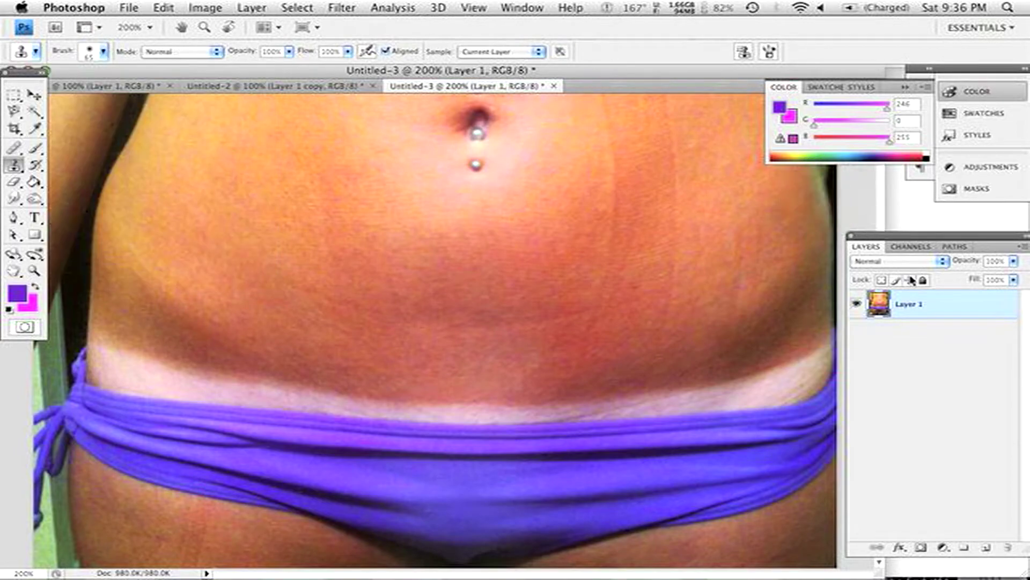
- Duplicate Layer 1 with the default name and clone tanned skin over the middle of the pale waistline on the copy
{"action": "right_click", "coordinate": [915, 304]}
{"action": "left_click", "coordinate": [930, 307]}
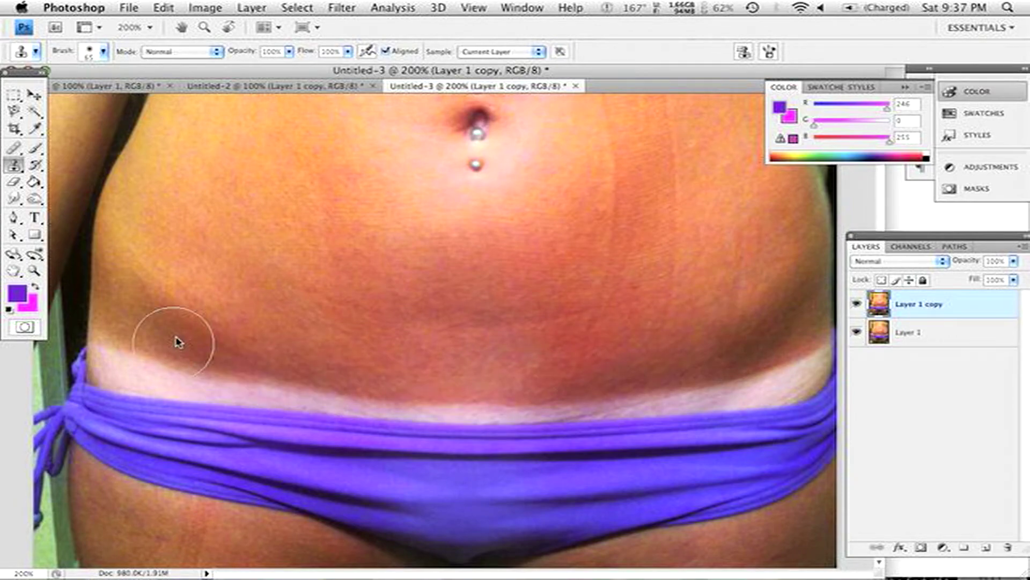
{"action": "left_click_drag", "start_coordinate": [449, 373], "coordinate": [449, 396]}
{"action": "left_click_drag", "start_coordinate": [678, 372], "coordinate": [710, 376]}
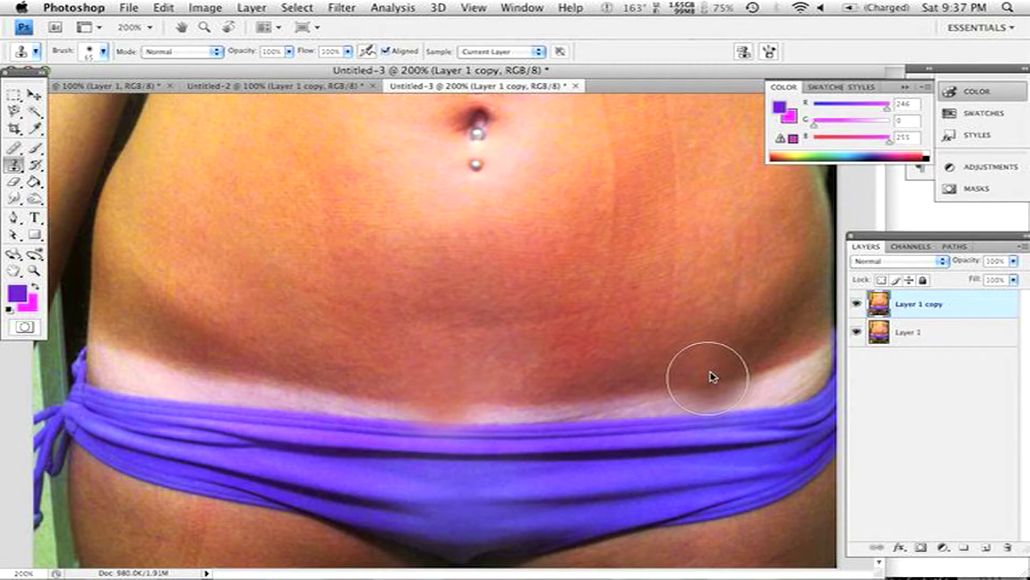
{"action": "key", "text": "super+z"}
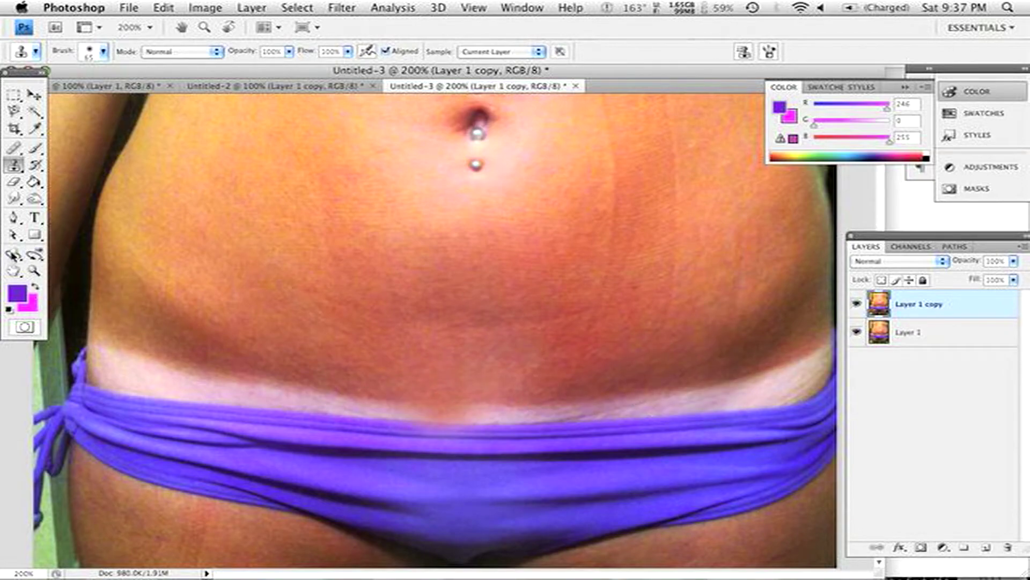
- Outline the purple bikini bottom with a closed Pen path along its upper edge and convert it to a new selection with 1 px feather
{"action": "left_click", "coordinate": [15, 217]}
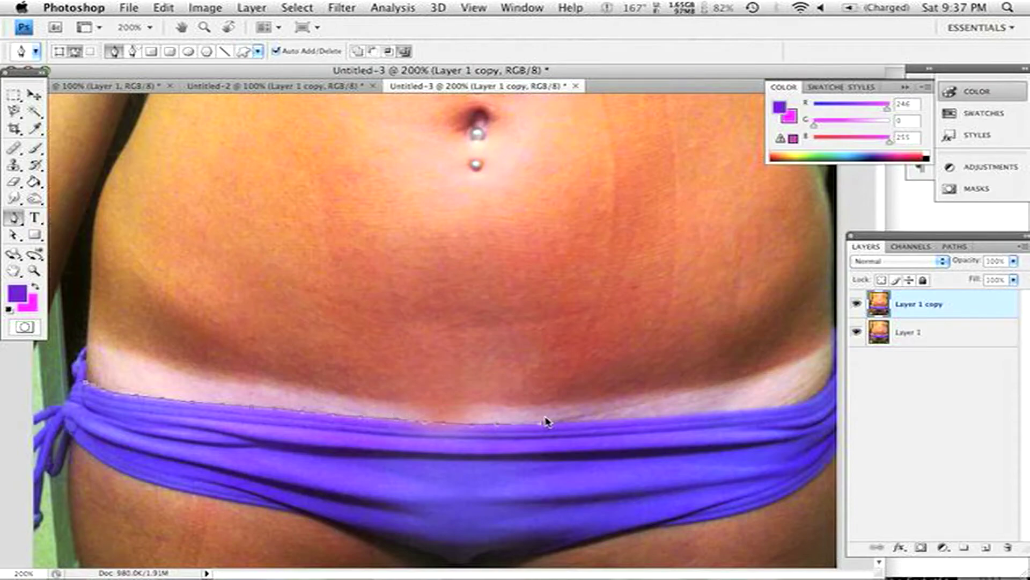
{"action": "scroll", "coordinate": [622, 416], "scroll_direction": "up", "scroll_amount": 1}
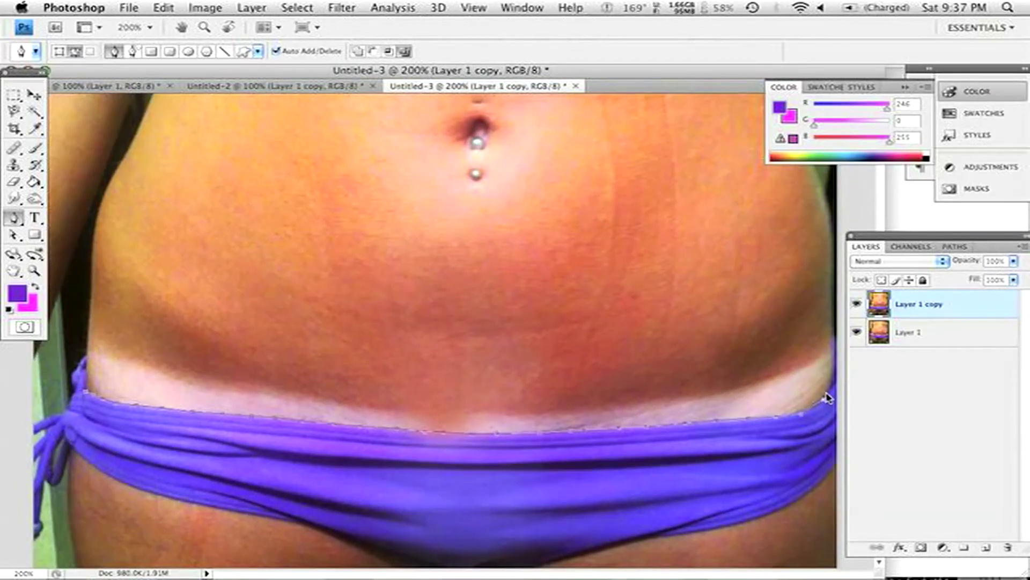
{"action": "right_click", "coordinate": [128, 431]}
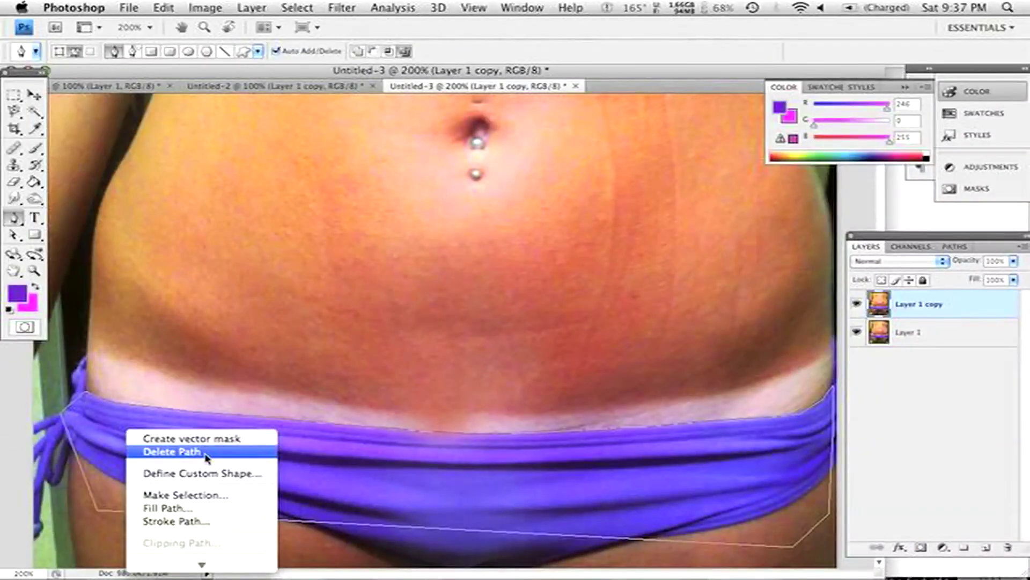
{"action": "left_click", "coordinate": [214, 494]}
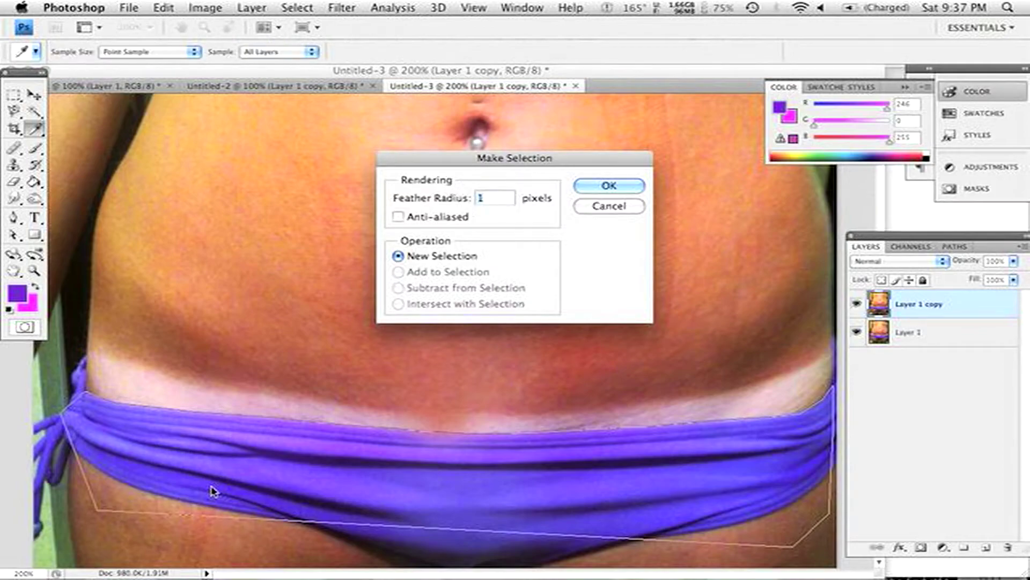
{"action": "key", "text": "Return"}
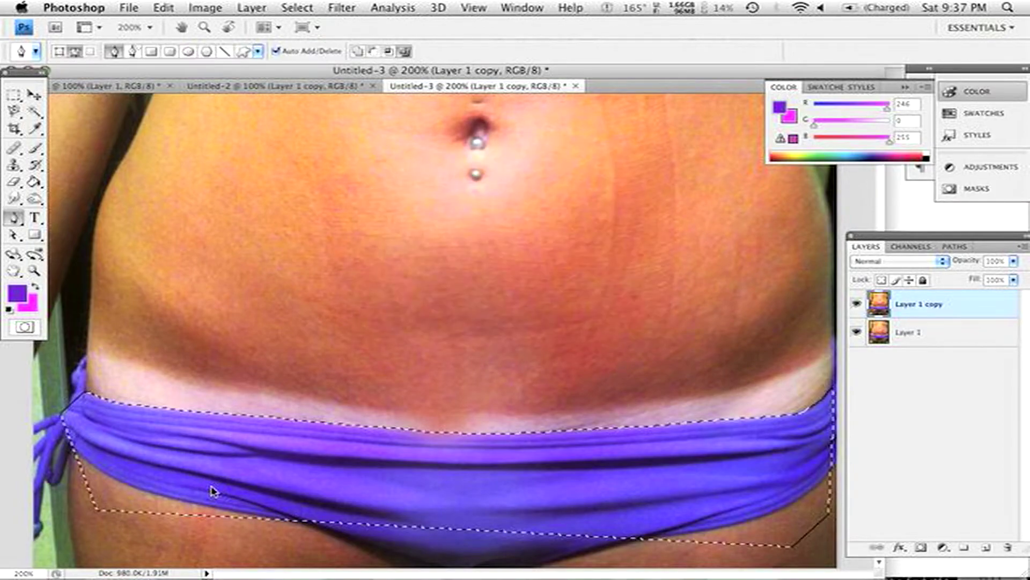
- Copy the selected bikini bottom to a new layer and briefly hide Layer 1 copy and Layer 1 to inspect it
{"action": "key", "text": "super+j"}
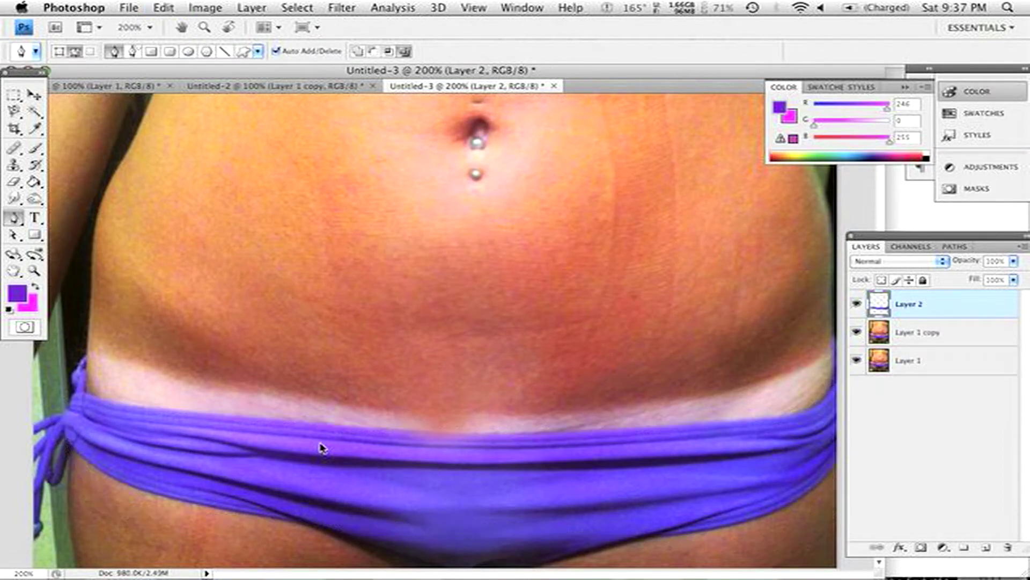
{"action": "left_click", "coordinate": [858, 330]}
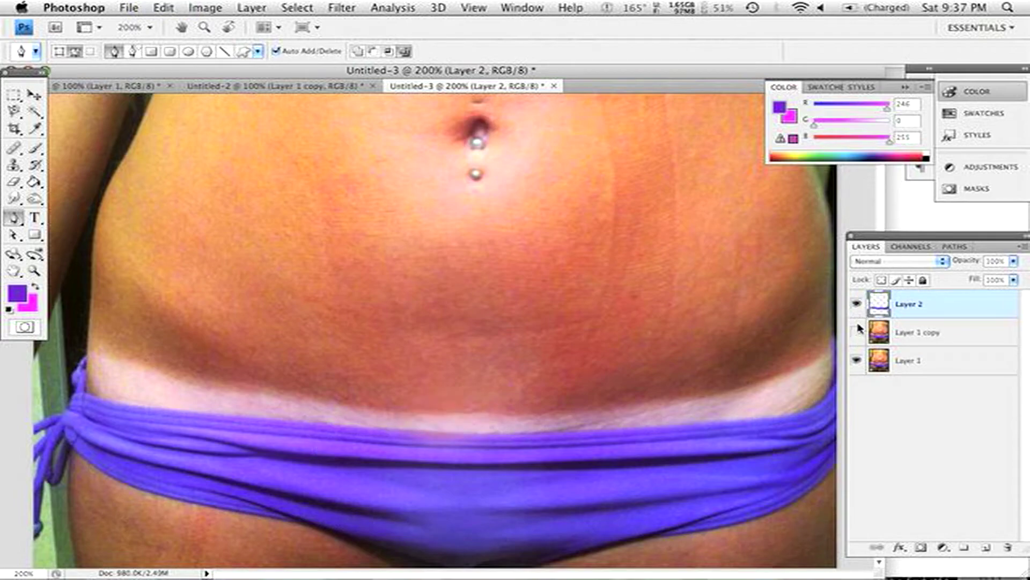
{"action": "left_click", "coordinate": [860, 352]}
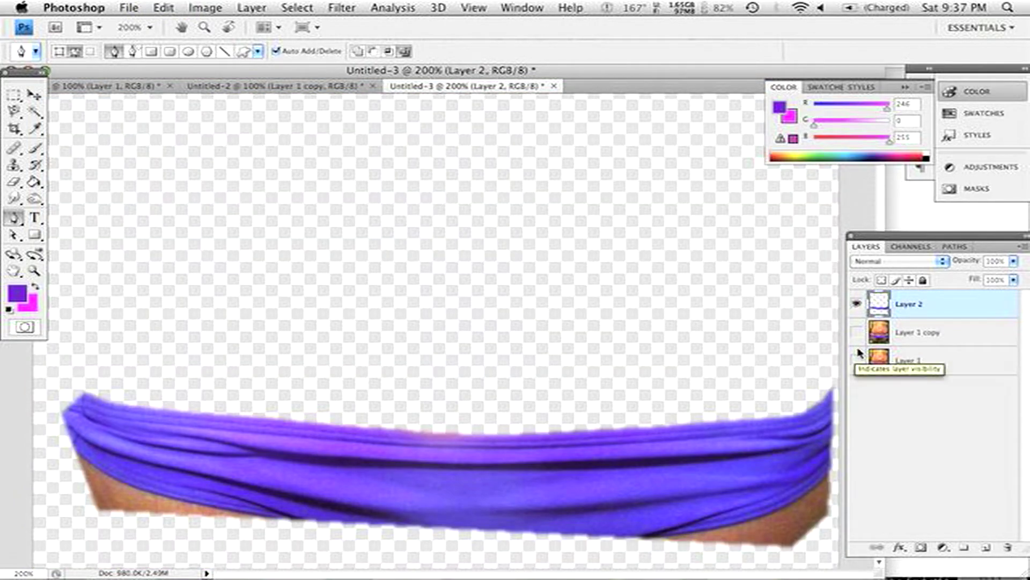
{"action": "left_click", "coordinate": [859, 355]}
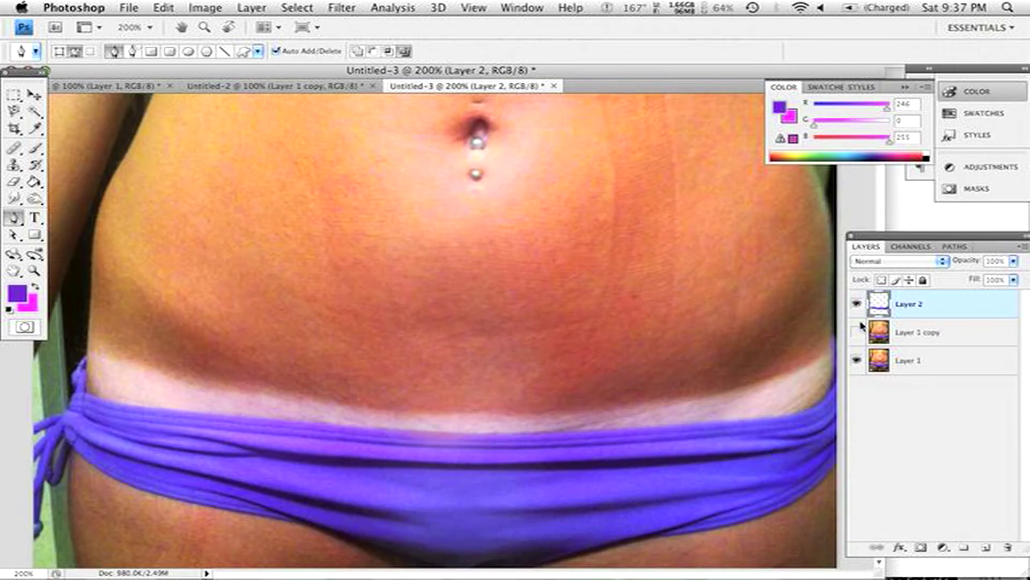
{"action": "left_click", "coordinate": [858, 331]}
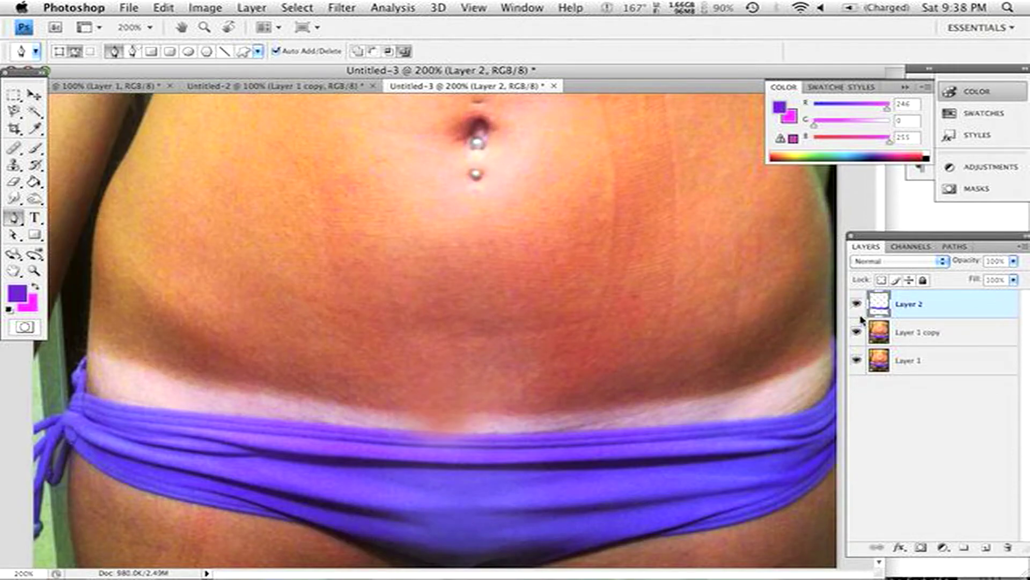
- Clone skin over the middle of the purple fabric on Layer 1 copy, and hide Layer 2 to inspect the stroke beneath
{"action": "left_click", "coordinate": [920, 334]}
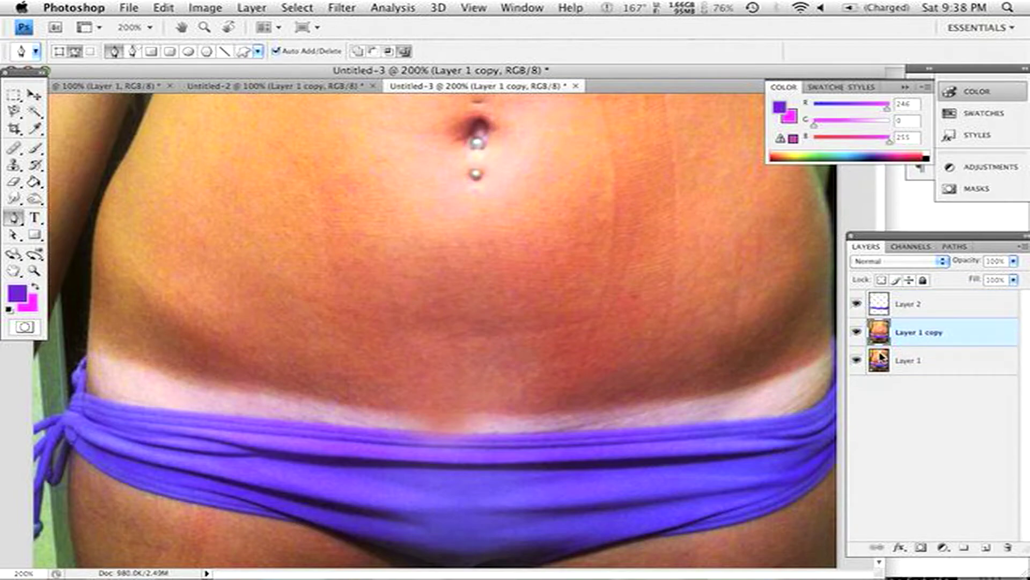
{"action": "left_click", "coordinate": [14, 165]}
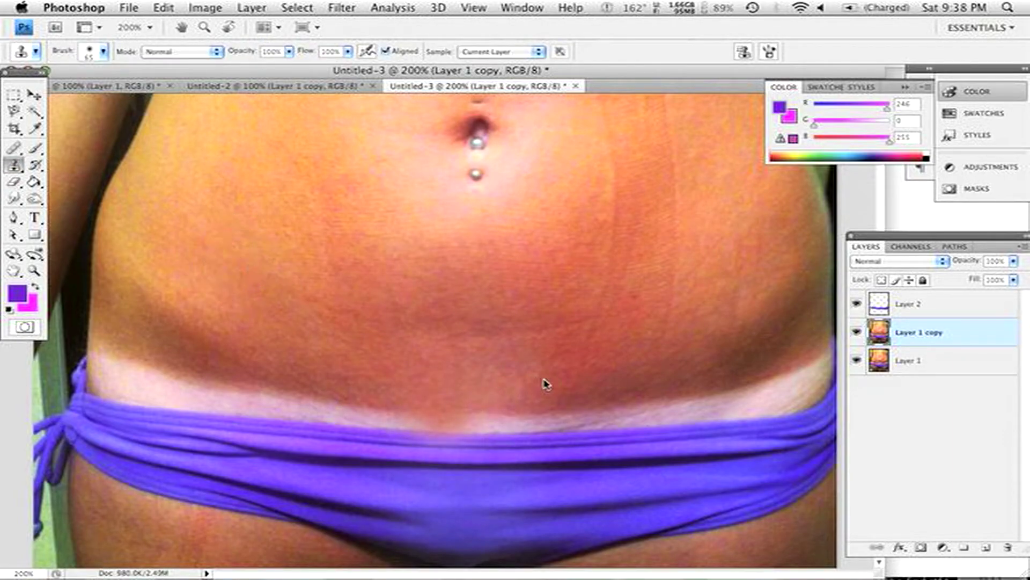
{"action": "left_click_drag", "start_coordinate": [490, 475], "coordinate": [507, 473]}
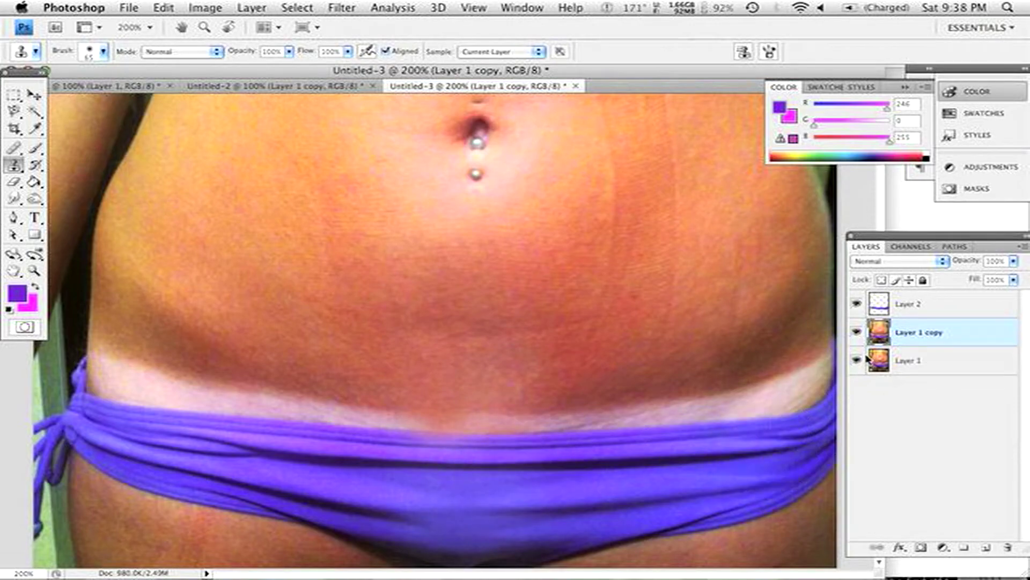
{"action": "left_click", "coordinate": [858, 304]}
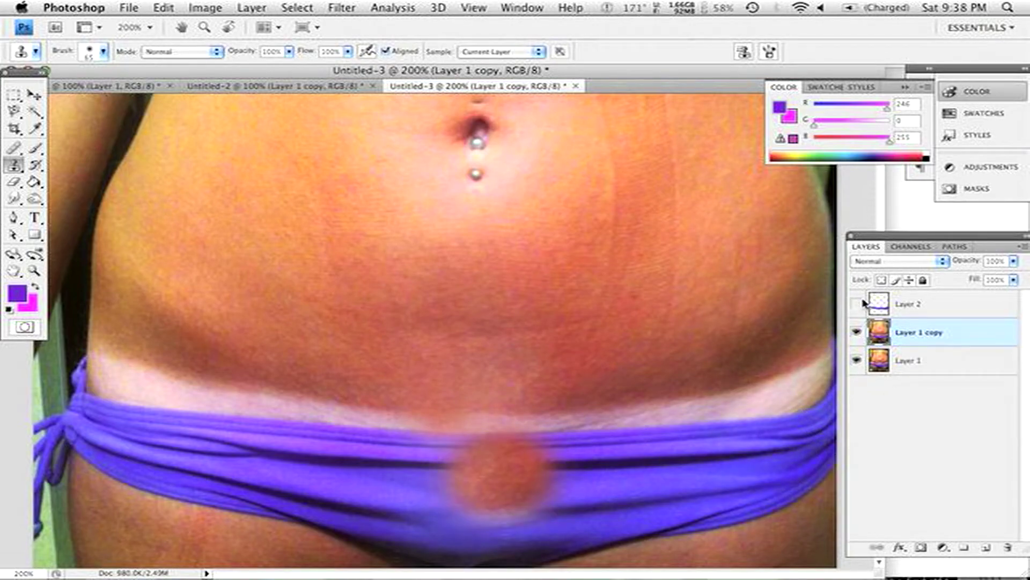
- Show Layer 2 again and clone tanned skin over the pale waistline from the middle to the right hip on Layer 1 copy
{"action": "left_click", "coordinate": [862, 304]}
{"action": "left_click", "coordinate": [333, 438]}
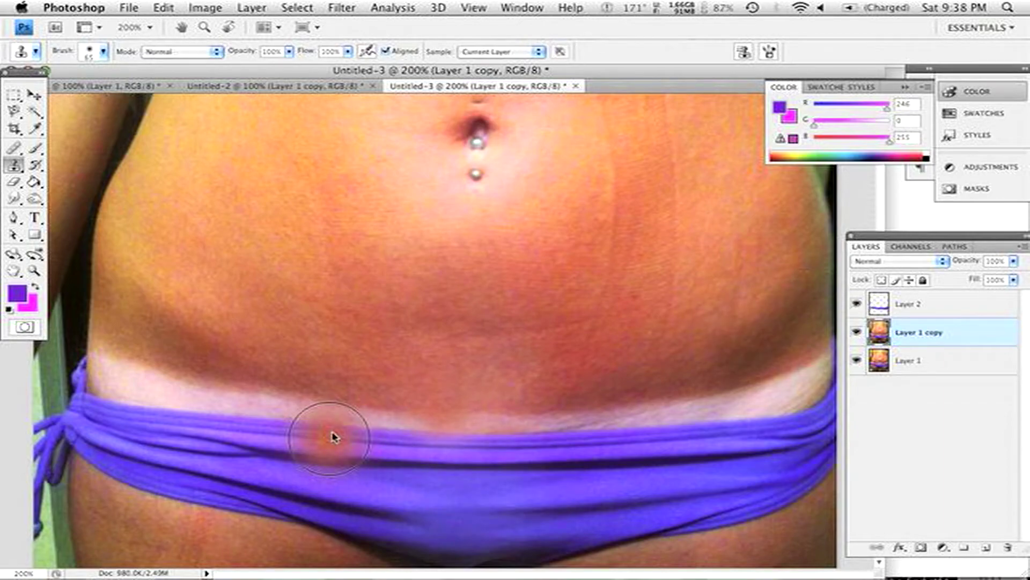
{"action": "key", "text": "super+z"}
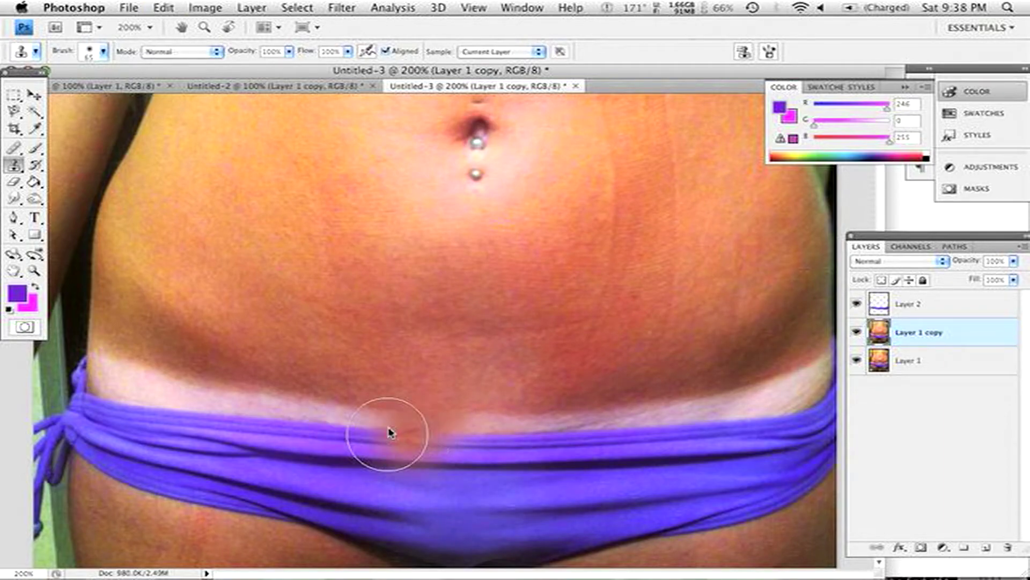
{"action": "left_click", "coordinate": [379, 453]}
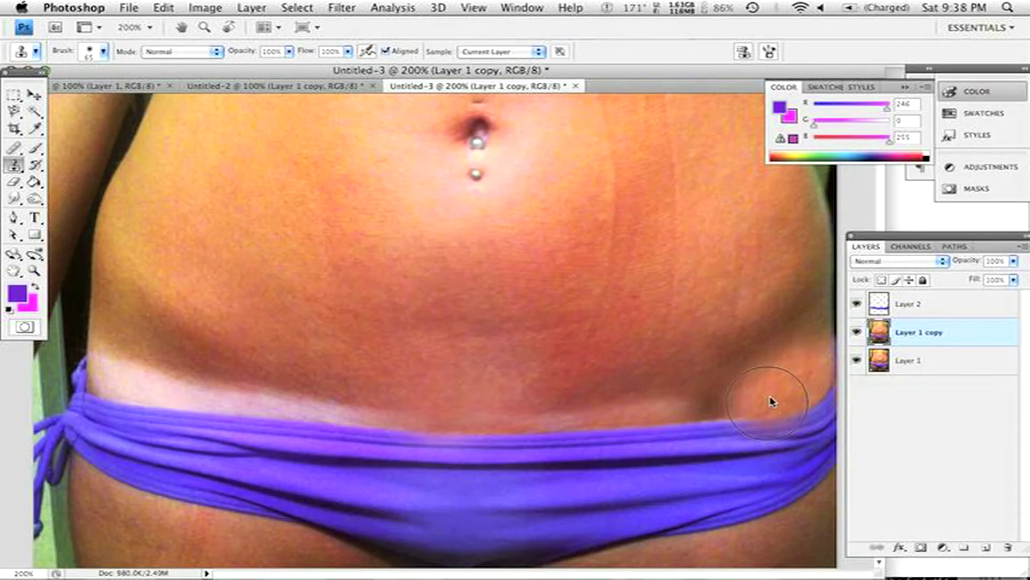
- Sample tanned skin above the waistline and clone it over the pale band between the left hip and the middle
{"action": "left_click", "coordinate": [198, 290]}
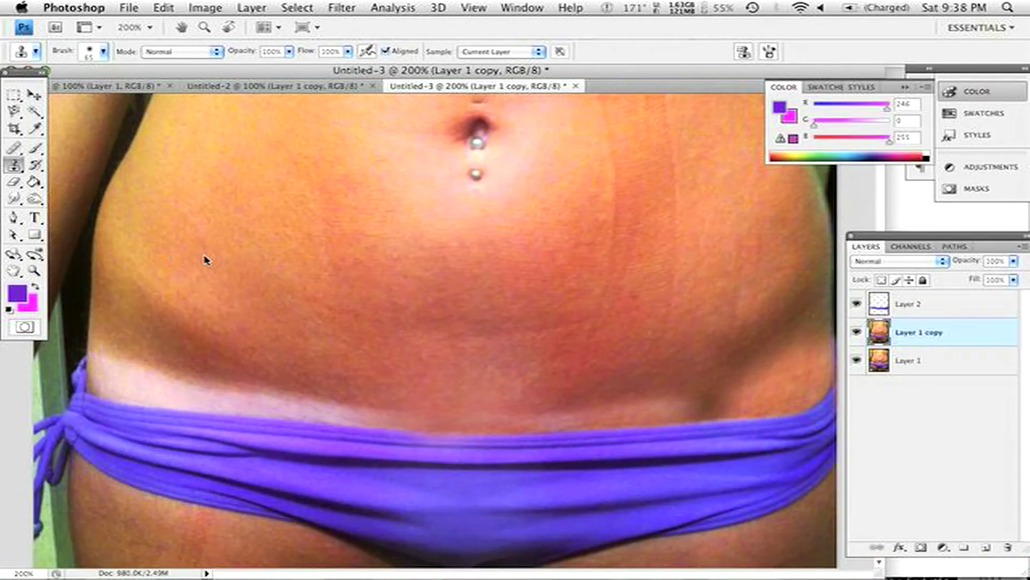
{"action": "left_click", "coordinate": [209, 345], "text": "alt"}
{"action": "left_click", "coordinate": [245, 405]}
{"action": "left_click", "coordinate": [205, 383]}
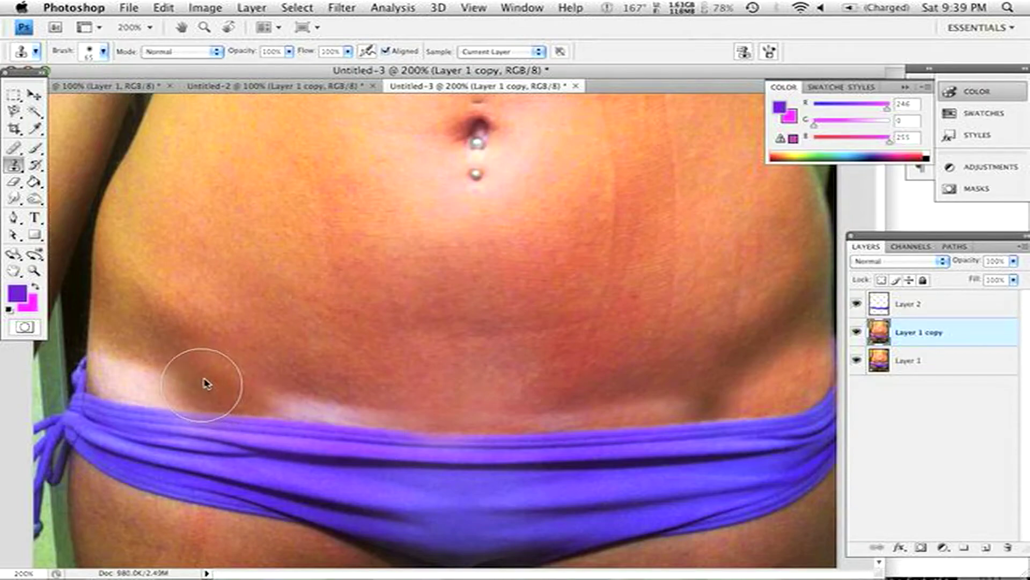
{"action": "left_click", "coordinate": [298, 346], "text": "alt"}
{"action": "left_click", "coordinate": [292, 406]}
- Clone tanned skin over the remaining pale strip along the fabric edge and the pale corner at the left hip
{"action": "mouse_move", "coordinate": [332, 418]}
{"action": "left_mouse_down"}
{"action": "mouse_move", "coordinate": [551, 423]}
{"action": "mouse_move", "coordinate": [668, 413]}
{"action": "mouse_move", "coordinate": [722, 441]}
{"action": "left_mouse_up"}
{"action": "left_click", "coordinate": [727, 359], "text": "alt"}
{"action": "left_click", "coordinate": [694, 410]}
{"action": "key", "text": "super+z"}
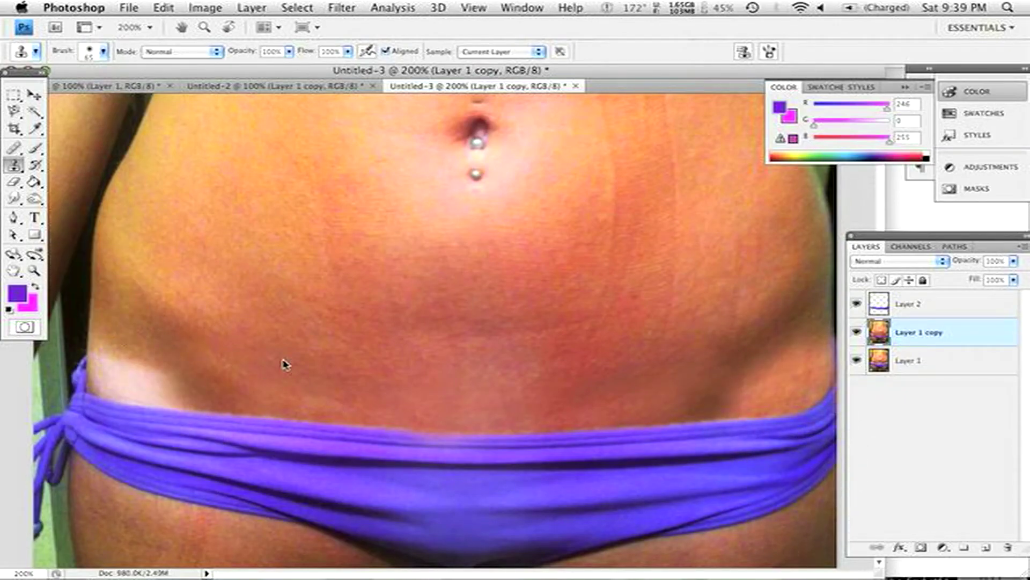
{"action": "left_click", "coordinate": [146, 216], "text": "alt"}
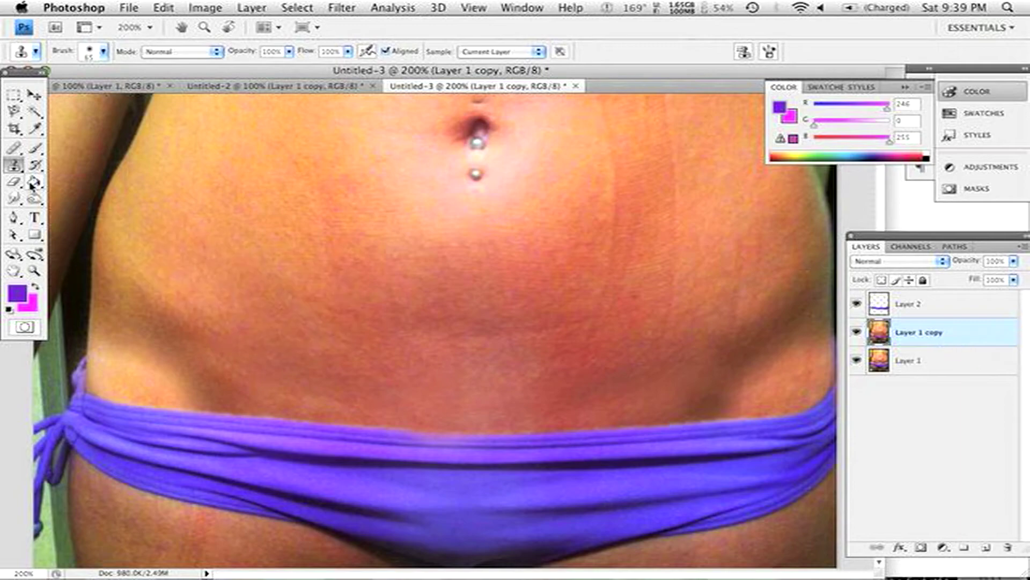
- Outline the background beside the left hip with a closed Pen path, convert it to a selection, and copy it to a new layer
{"action": "left_click", "coordinate": [16, 217]}
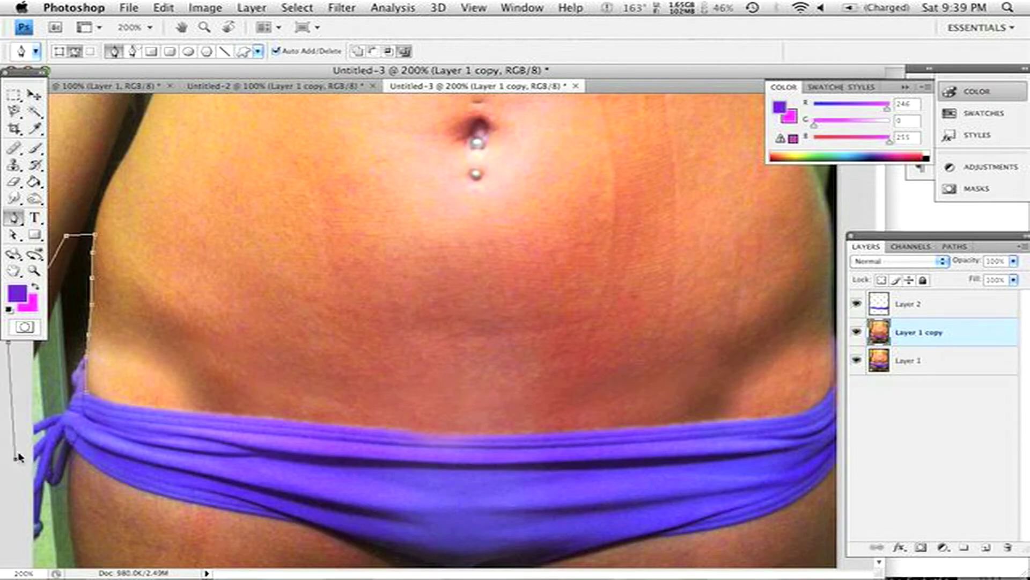
{"action": "right_click", "coordinate": [90, 388]}
{"action": "left_click", "coordinate": [140, 453]}
{"action": "key", "text": "Return"}
{"action": "key", "text": "ctrl+j"}
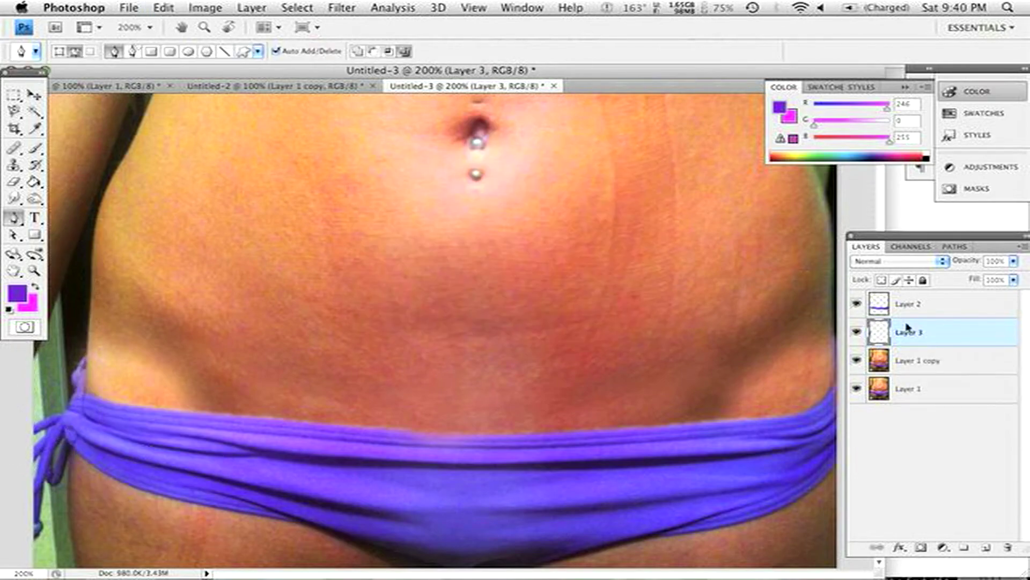
- Inspect the cut-out pieces on Layer 2 and Layer 3 by briefly hiding Layer 1 copy and Layer 1
{"action": "left_click", "coordinate": [857, 387]}
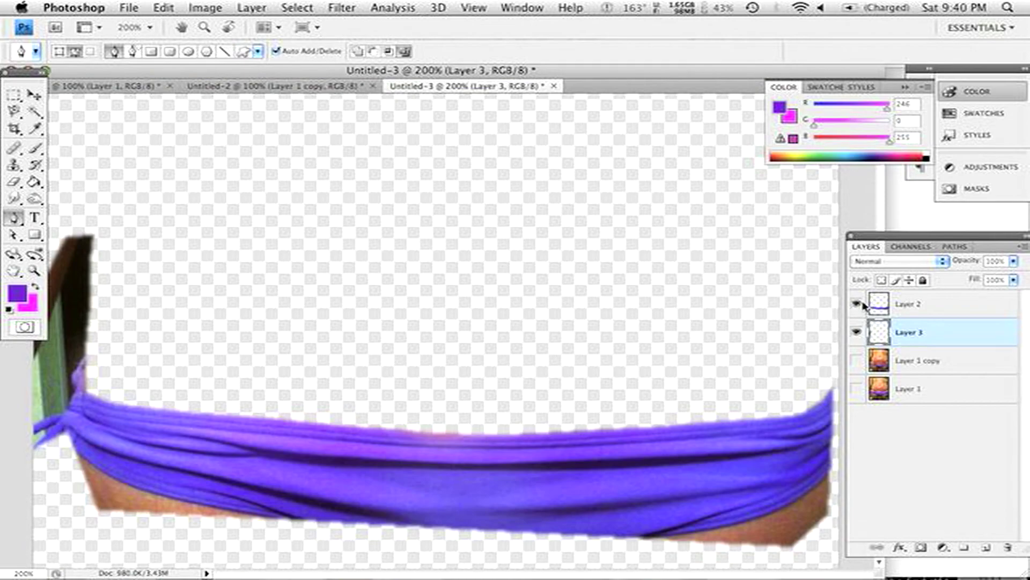
{"action": "left_click", "coordinate": [858, 331]}
{"action": "left_click", "coordinate": [858, 331]}
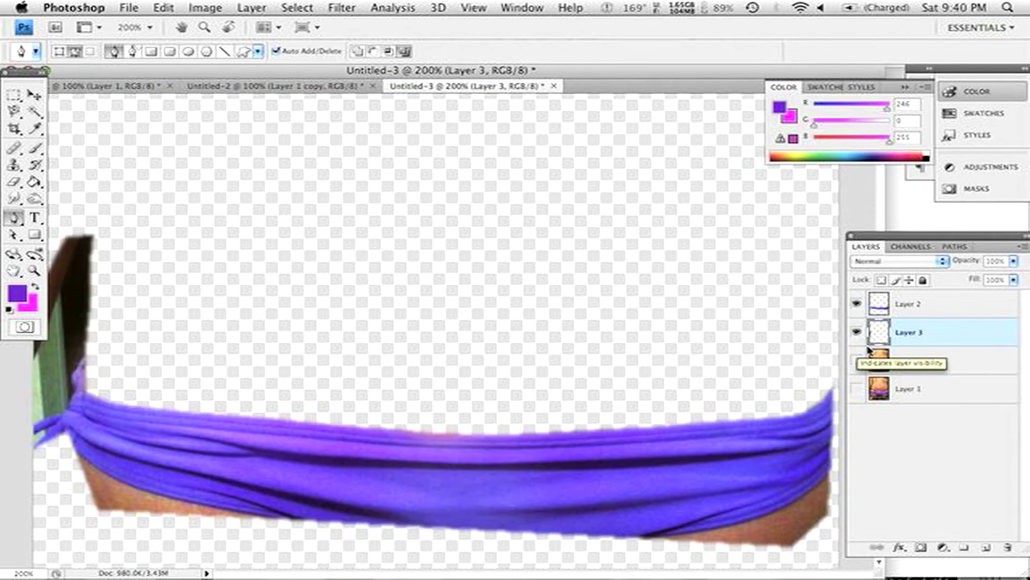
{"action": "left_click", "coordinate": [858, 360]}
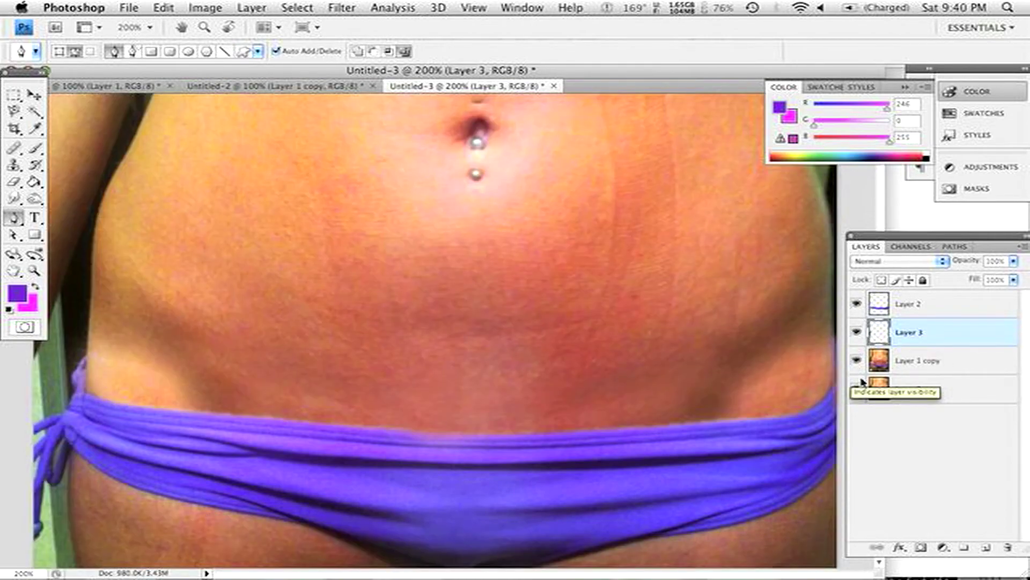
{"action": "left_click", "coordinate": [857, 386]}
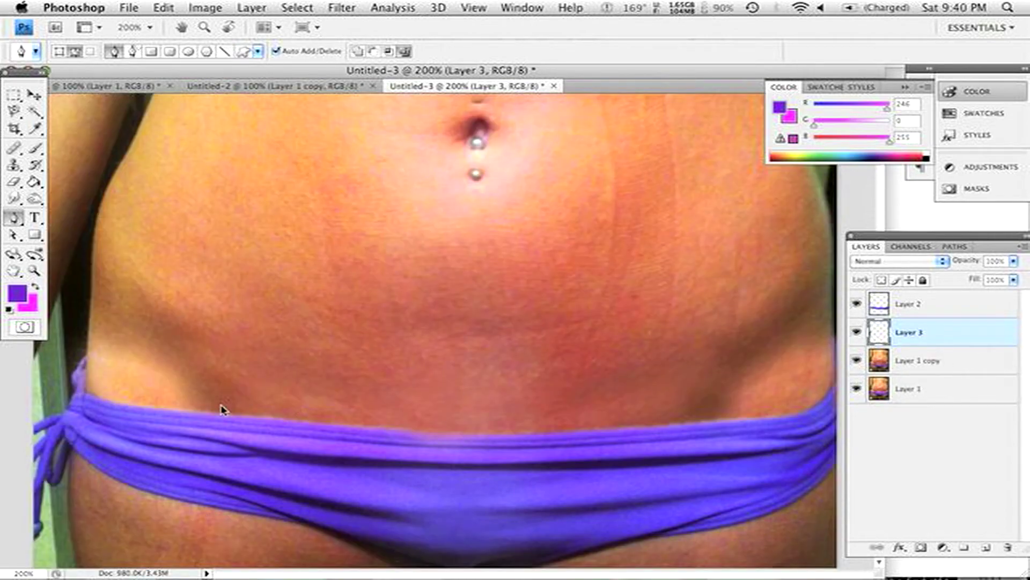
- Clone tanned skin over the remaining light area at the left hip on Layer 1 copy
{"action": "left_click", "coordinate": [14, 165]}
{"action": "left_click", "coordinate": [961, 350]}
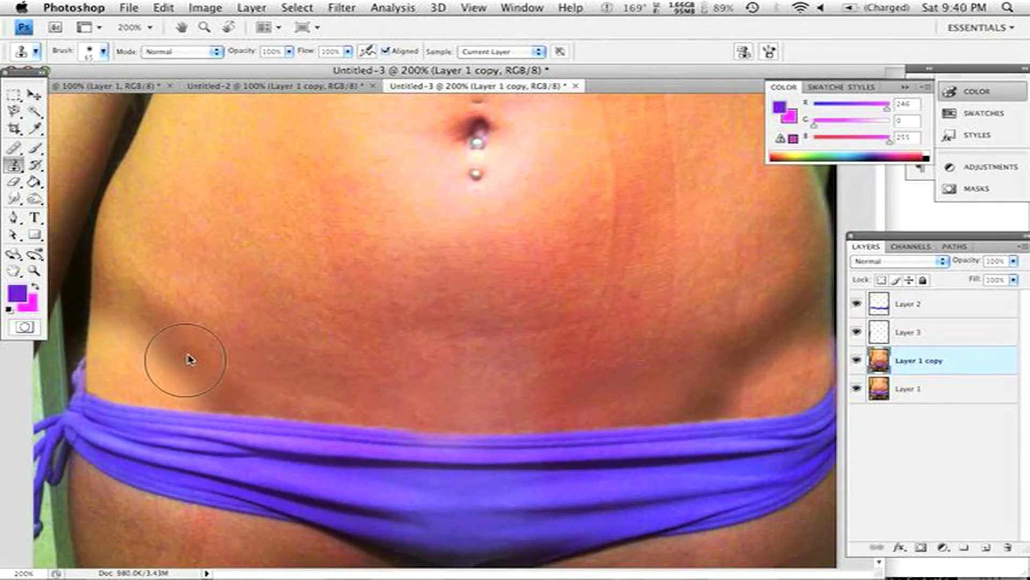
{"action": "left_click", "coordinate": [34, 269]}
{"action": "left_click", "coordinate": [257, 271], "text": "alt"}
{"action": "left_click", "coordinate": [258, 271], "text": "alt"}
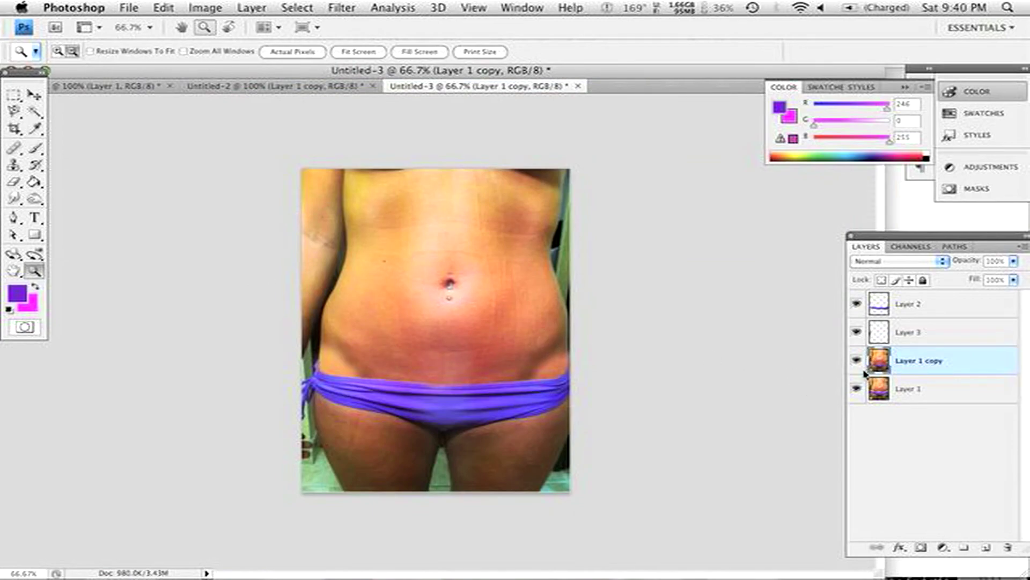
- Merge Layer 2, Layer 3 and Layer 1 copy into a single layer
{"action": "left_click", "coordinate": [929, 324]}
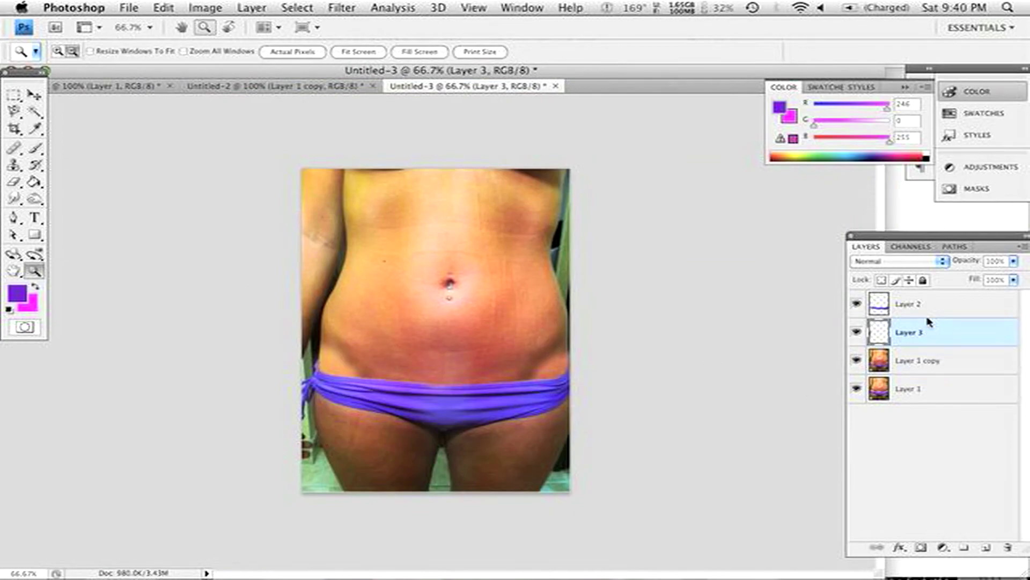
{"action": "left_click", "coordinate": [930, 312]}
{"action": "left_click", "coordinate": [929, 356], "text": "shift"}
{"action": "right_click", "coordinate": [925, 357]}
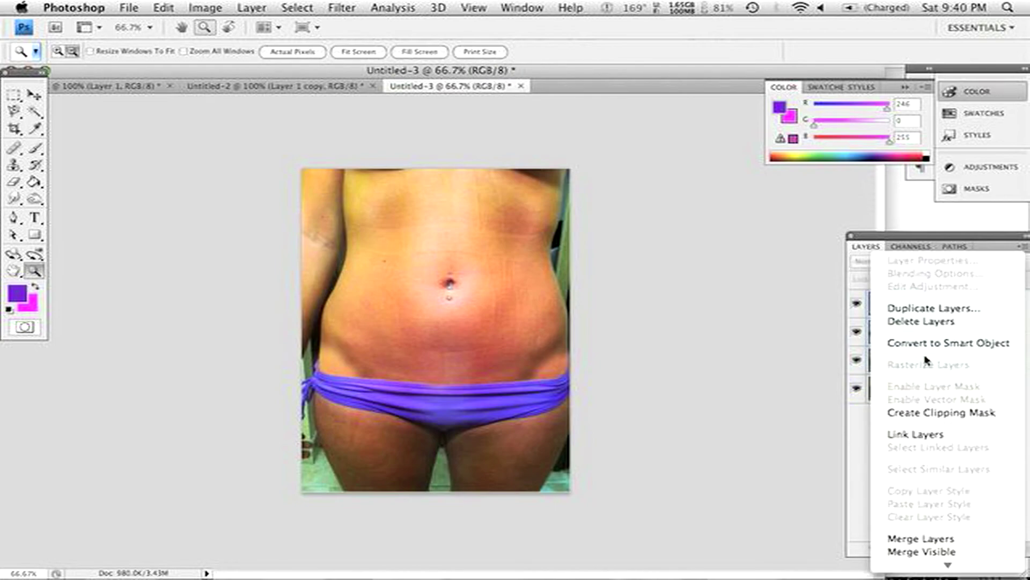
{"action": "left_click", "coordinate": [953, 537]}
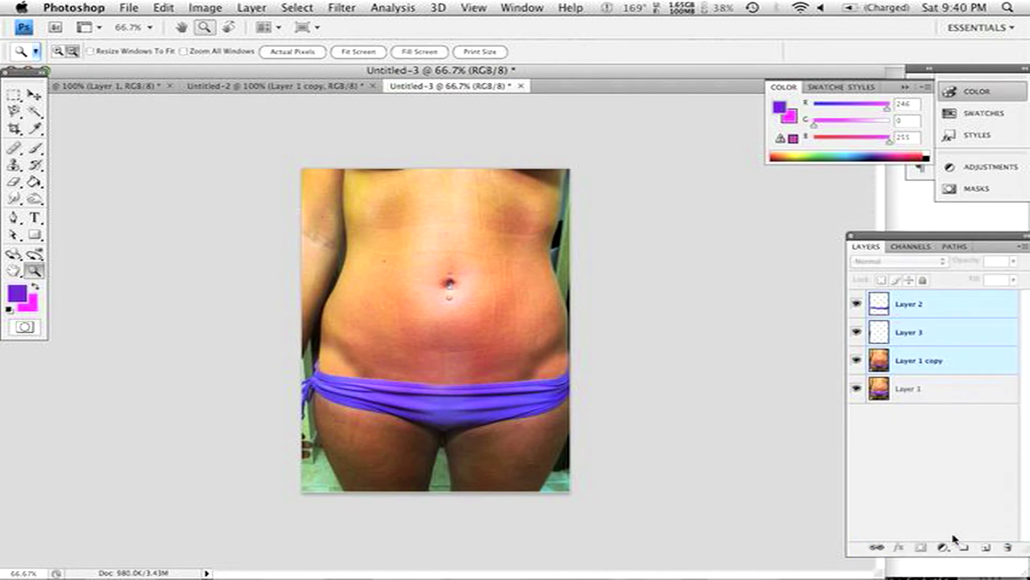
- Compare the waistline before and after retouching by repeatedly hiding and showing the merged Layer 2
{"action": "left_click", "coordinate": [857, 304]}
{"action": "left_click", "coordinate": [858, 303]}
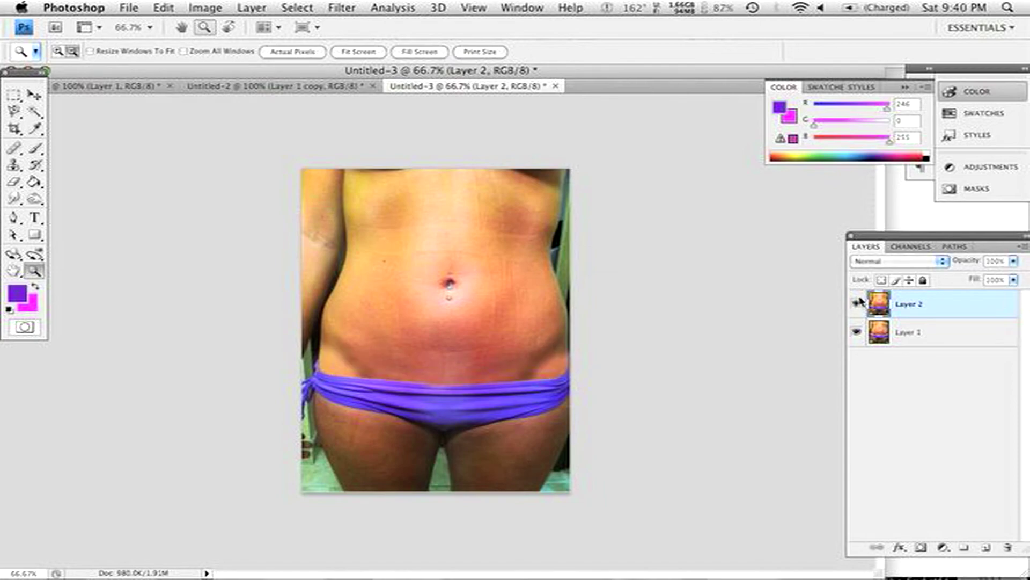
{"action": "left_click", "coordinate": [858, 304]}
{"action": "left_click", "coordinate": [858, 304]}
{"action": "left_click", "coordinate": [14, 165]}
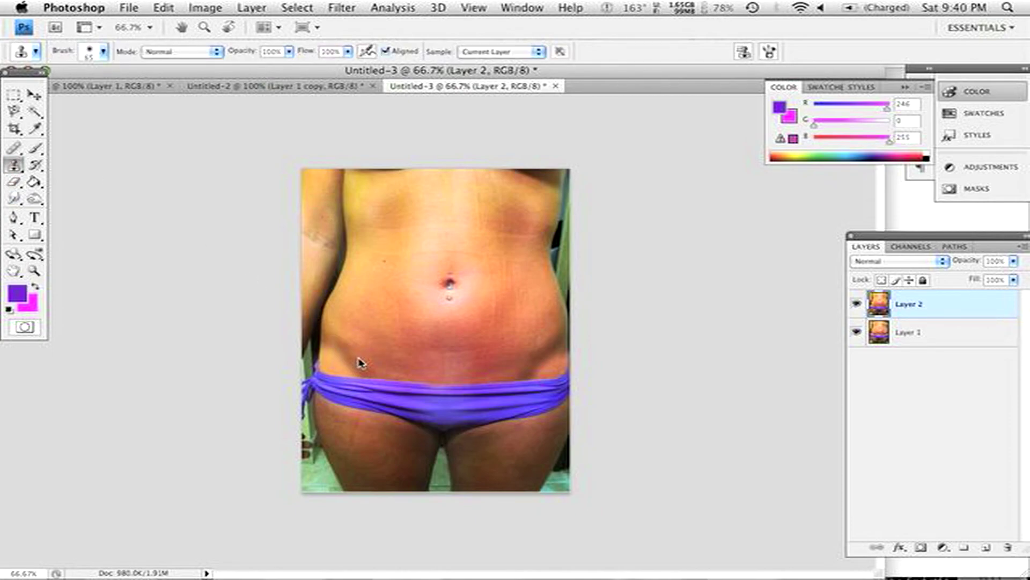
{"action": "left_click", "coordinate": [858, 303]}
{"action": "left_click", "coordinate": [857, 303]}
{"action": "left_click", "coordinate": [861, 299]}
{"action": "left_click", "coordinate": [861, 298]}
{"action": "left_click", "coordinate": [862, 299]}
{"action": "left_click", "coordinate": [862, 299]}
{"action": "left_click", "coordinate": [861, 298]}
{"action": "left_click", "coordinate": [861, 298]}
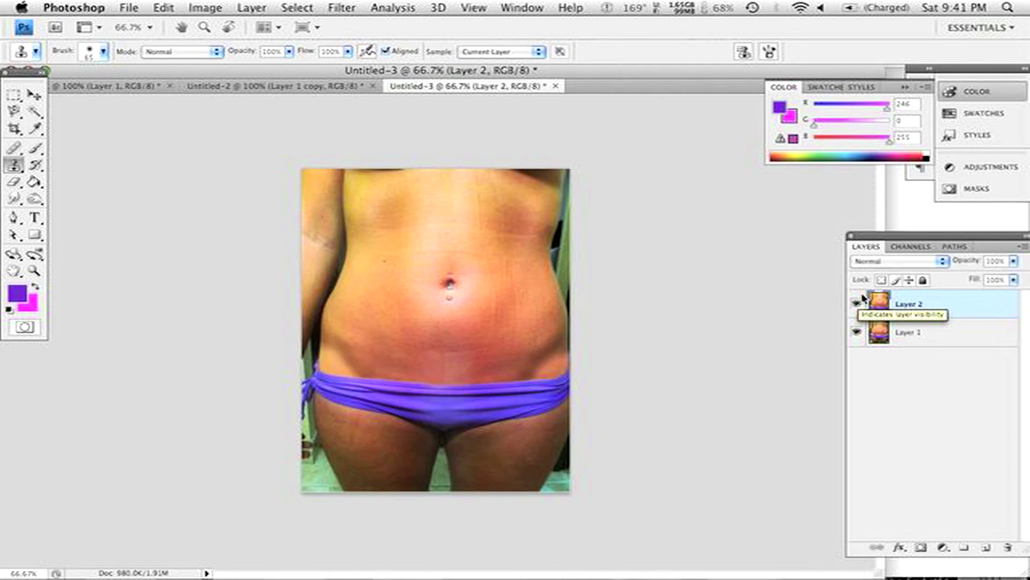
{"action": "left_click", "coordinate": [862, 298]}
{"action": "left_click", "coordinate": [862, 298]}
- Switch to Untitled-2 and compare the portrait before and after by toggling the visibility of Layer 1 copy
{"action": "left_click", "coordinate": [336, 85]}
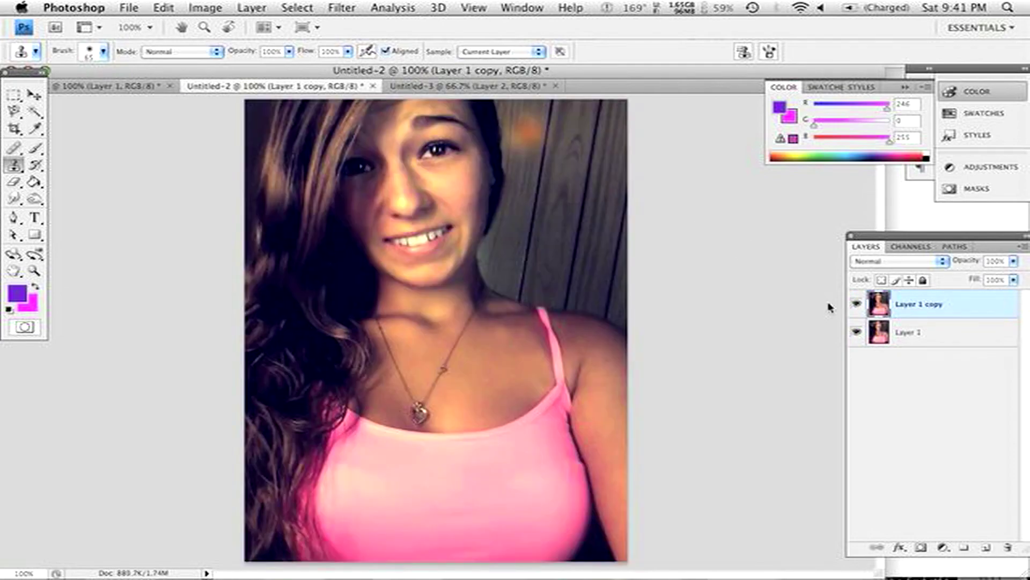
{"action": "left_click", "coordinate": [857, 303]}
{"action": "left_click", "coordinate": [857, 303]}
{"action": "left_click", "coordinate": [857, 302]}
{"action": "left_click", "coordinate": [857, 302]}
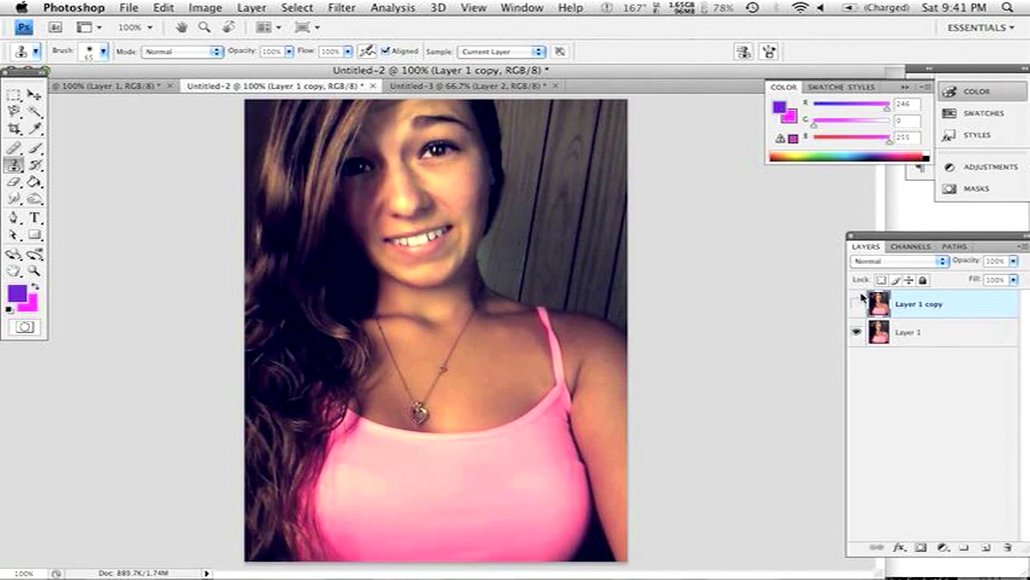
{"action": "left_click", "coordinate": [857, 302]}
- In Untitled-1, add the unretouched wrist photo as a layer above Layer 1 and toggle its visibility to compare before and after
{"action": "left_click", "coordinate": [143, 86]}
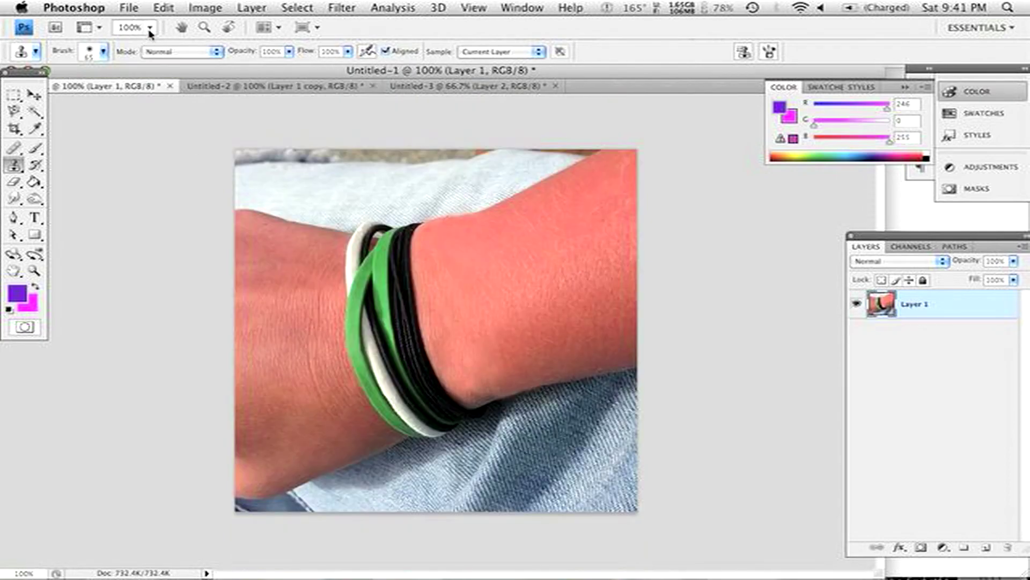
{"action": "left_click", "coordinate": [312, 170]}
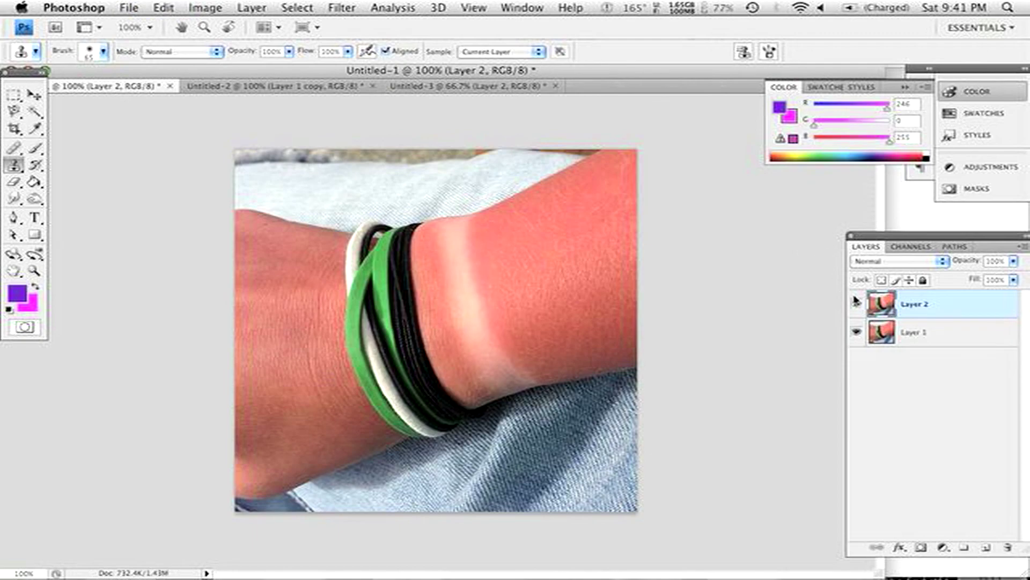
{"action": "left_click", "coordinate": [857, 301]}
{"action": "left_click", "coordinate": [857, 301]}
{"action": "left_click", "coordinate": [856, 302]}
{"action": "left_click", "coordinate": [857, 301]}
{"action": "left_click", "coordinate": [856, 301]}
{"action": "left_click", "coordinate": [857, 301]}
{"action": "left_click", "coordinate": [857, 301]}
{"action": "left_click", "coordinate": [857, 301]}
{"action": "left_click", "coordinate": [857, 301]}
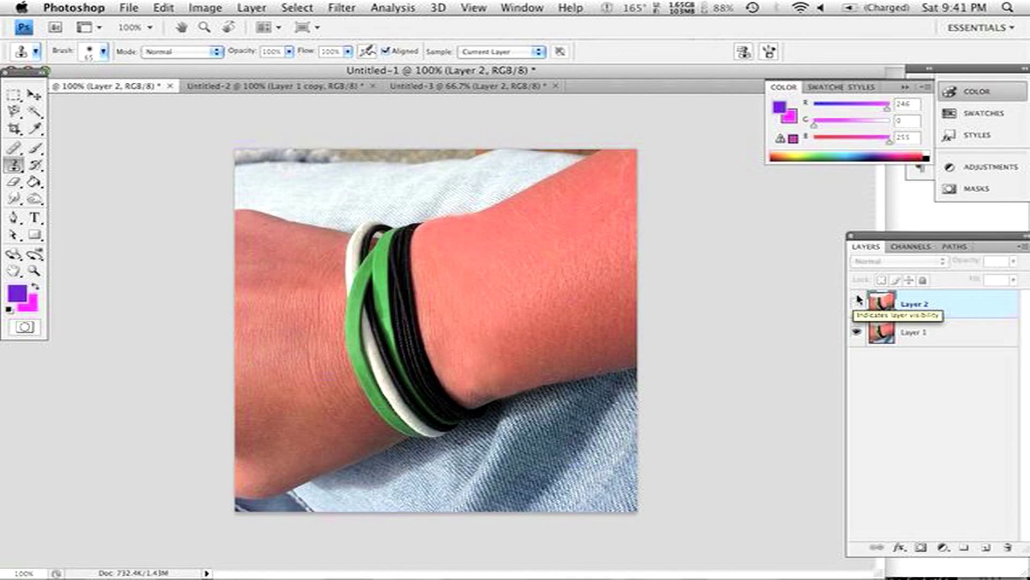
- Review the retouched results by switching between the Untitled-1, Untitled-2 and Untitled-3 photos
{"action": "left_click", "coordinate": [469, 86]}
{"action": "left_click", "coordinate": [296, 84]}
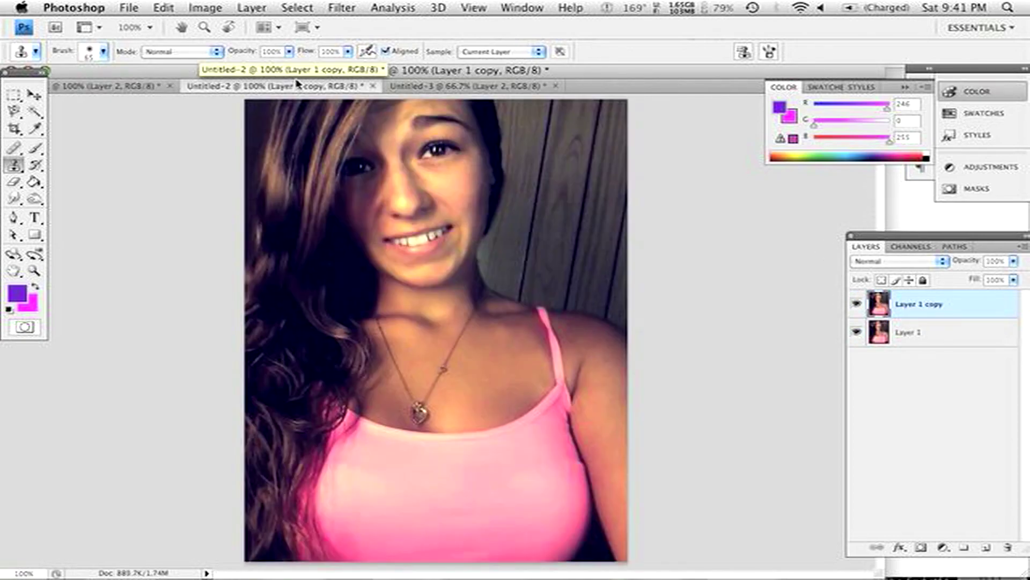
{"action": "left_click", "coordinate": [502, 84]}
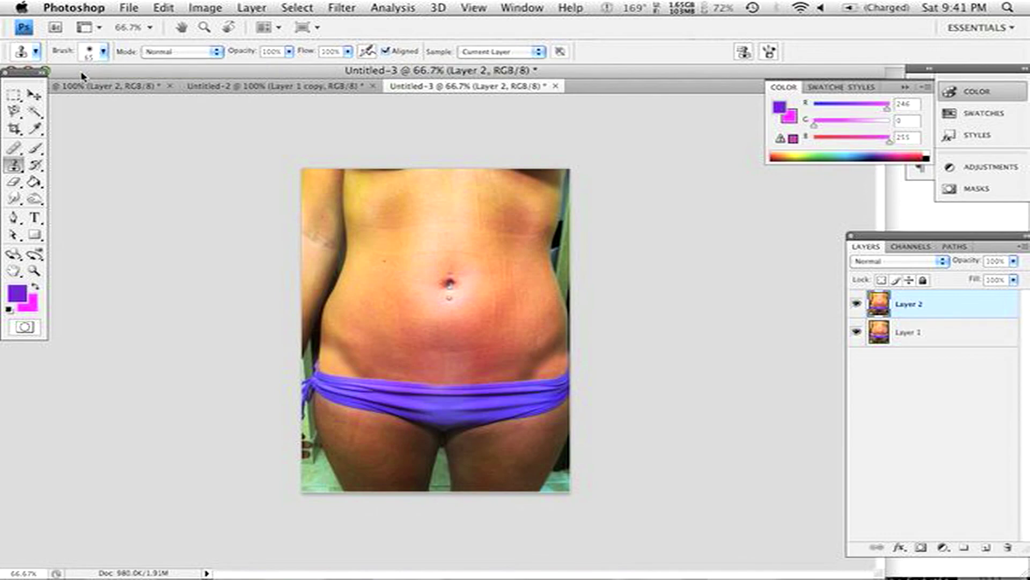
{"action": "left_click", "coordinate": [111, 84]}
{"action": "left_click", "coordinate": [467, 86]}
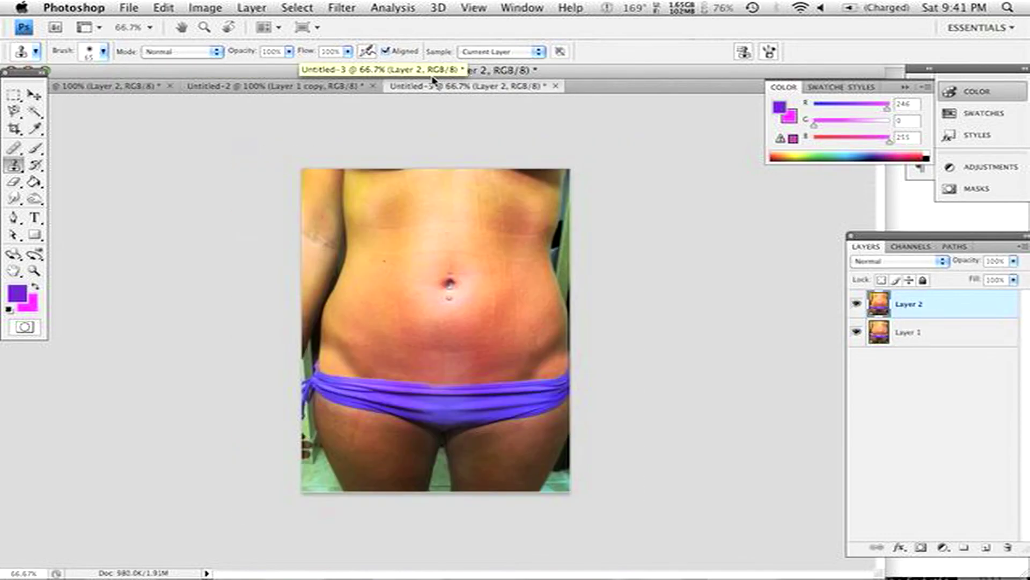